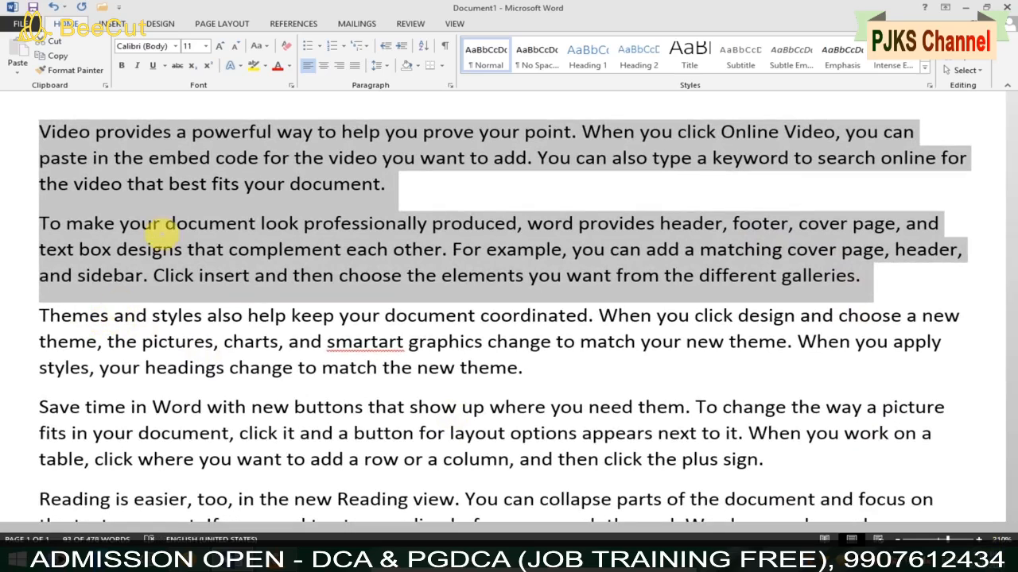
Apply bold to the whole first paragraph, and remove the bold formatting from it again.
click(247, 184)
drag(410, 191, 40, 126)
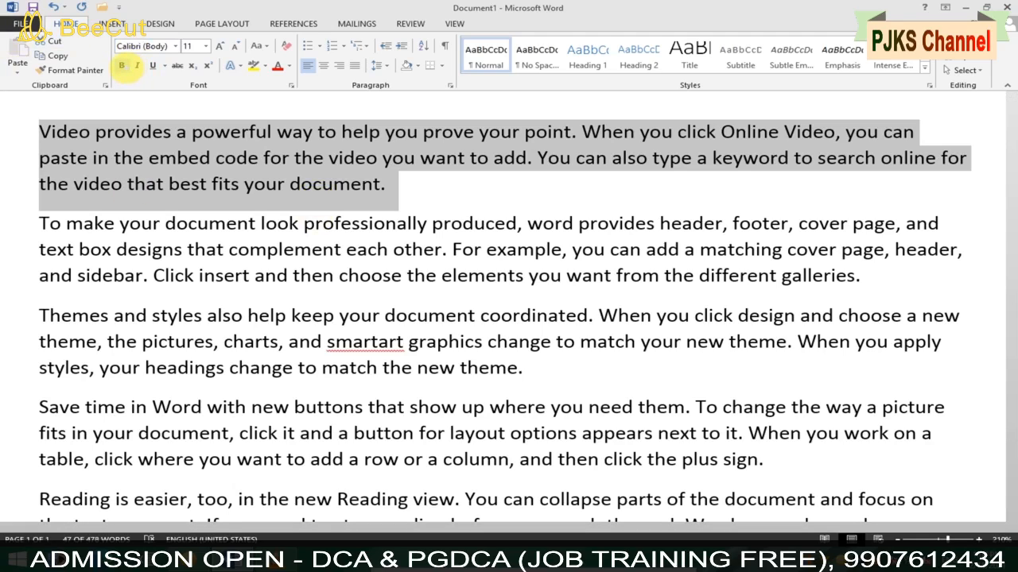
click(124, 67)
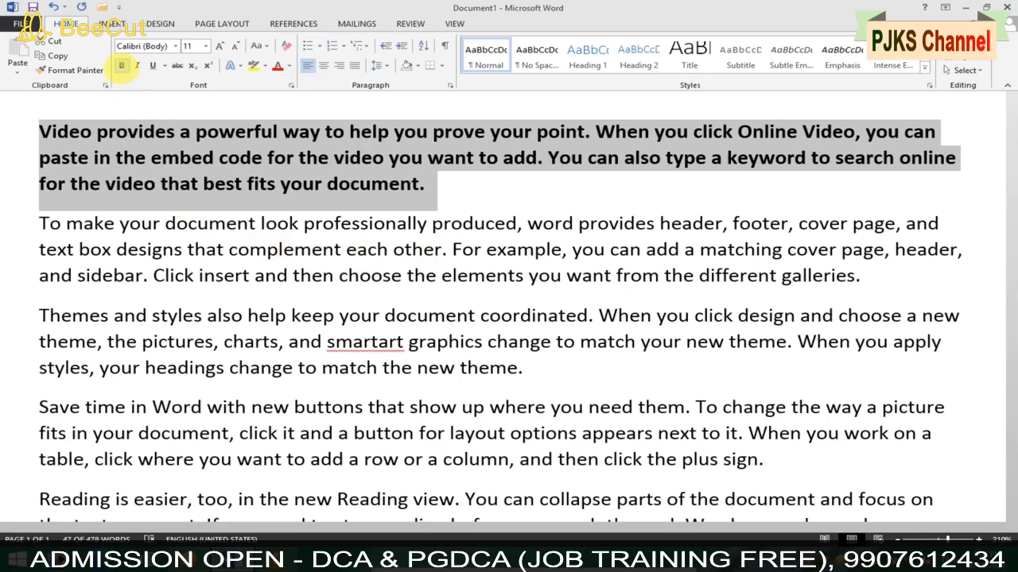
click(121, 66)
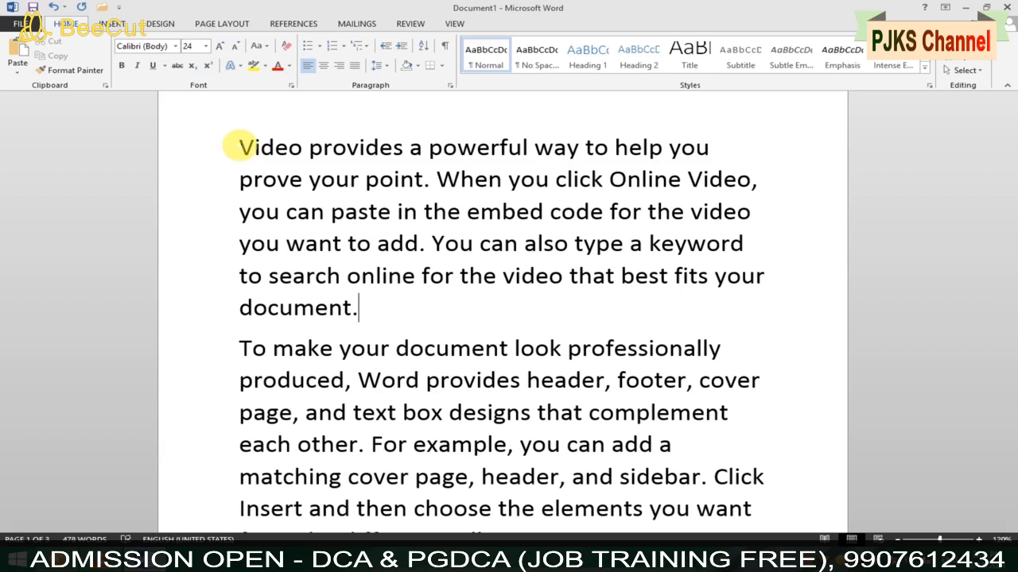
Apply italic to the whole first paragraph, and remove the italic formatting from it again.
drag(242, 143, 362, 312)
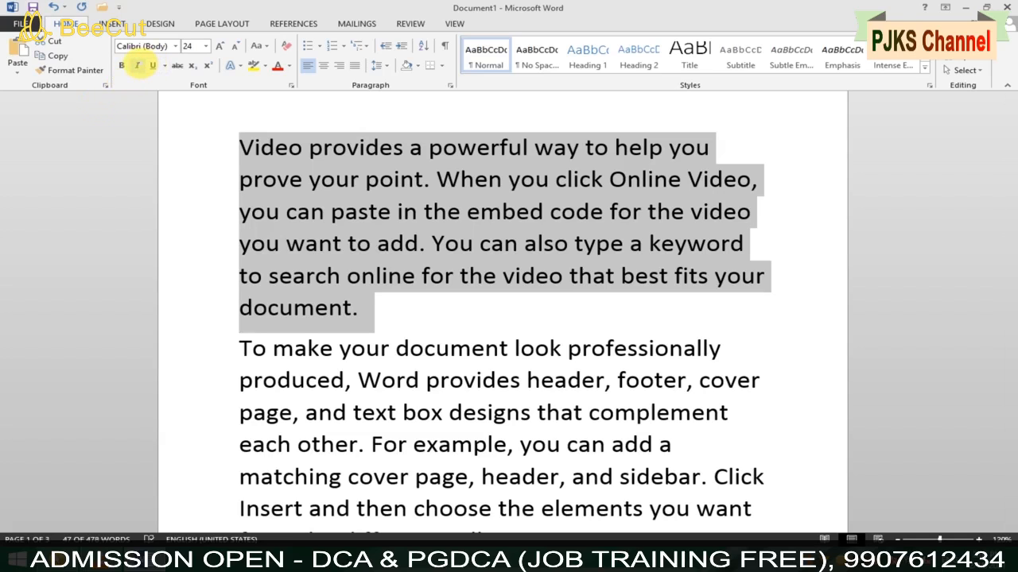
click(137, 65)
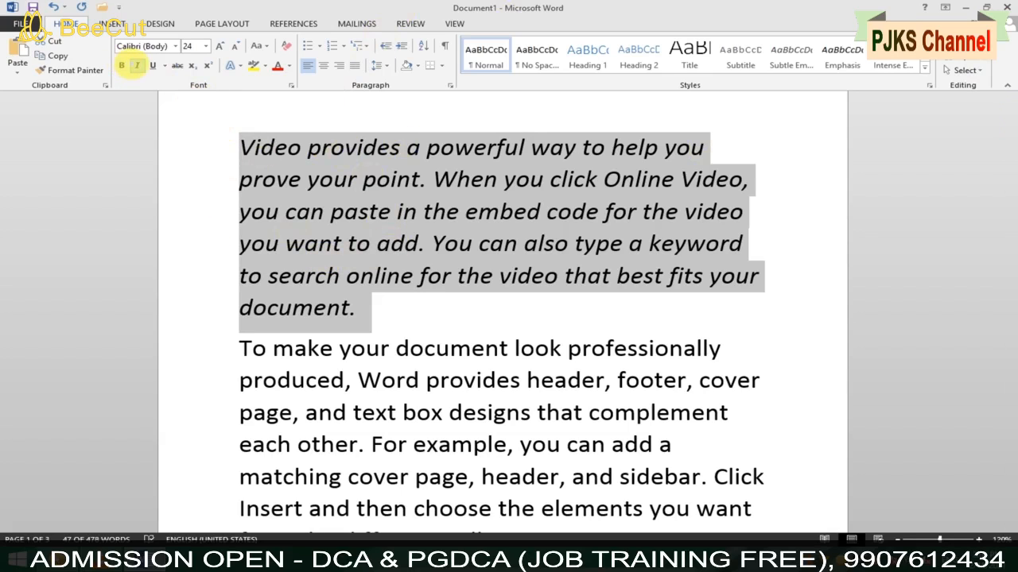
click(137, 65)
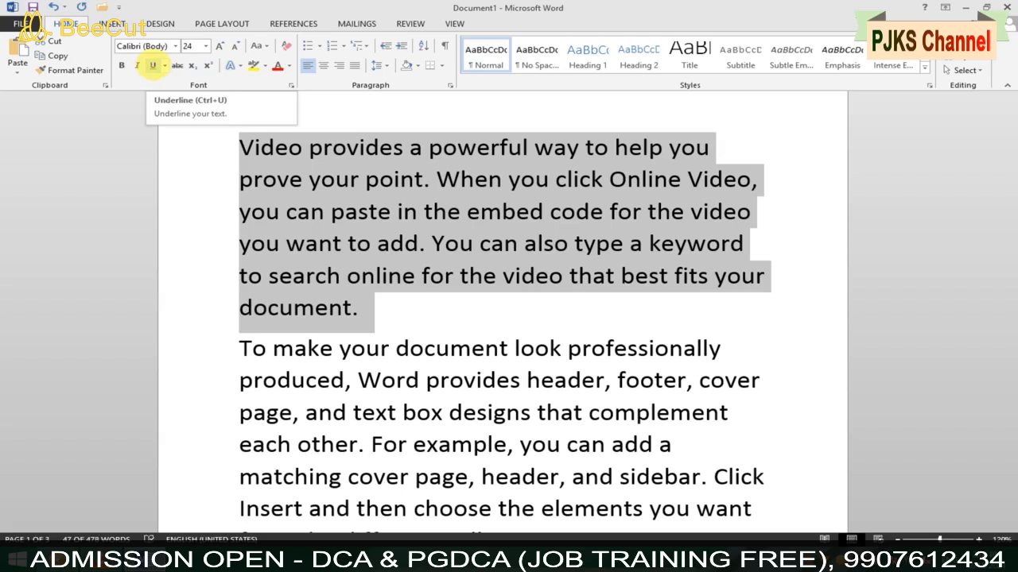
Underline the whole first paragraph with a double line and set the underline color to standard green.
click(153, 65)
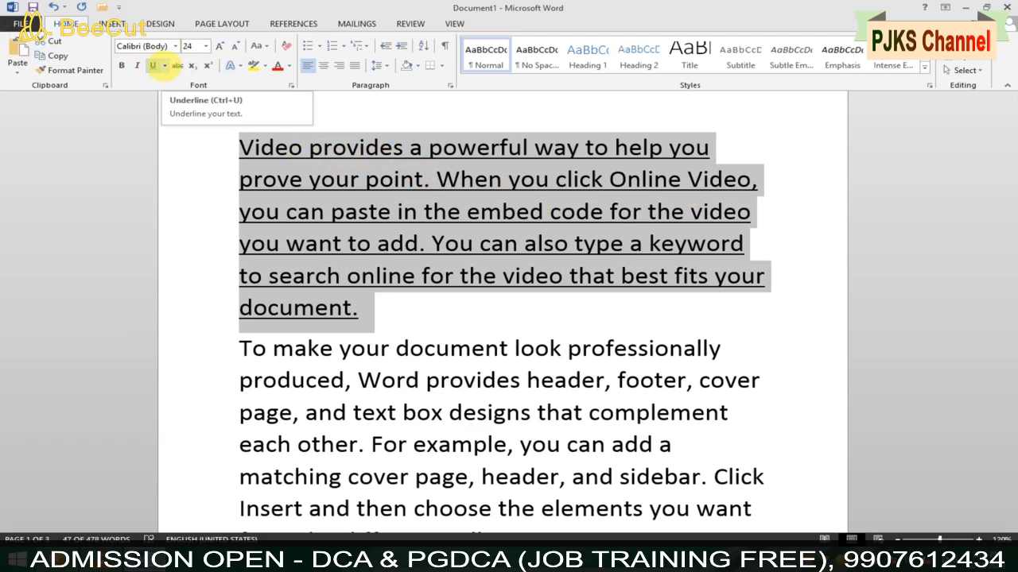
click(164, 66)
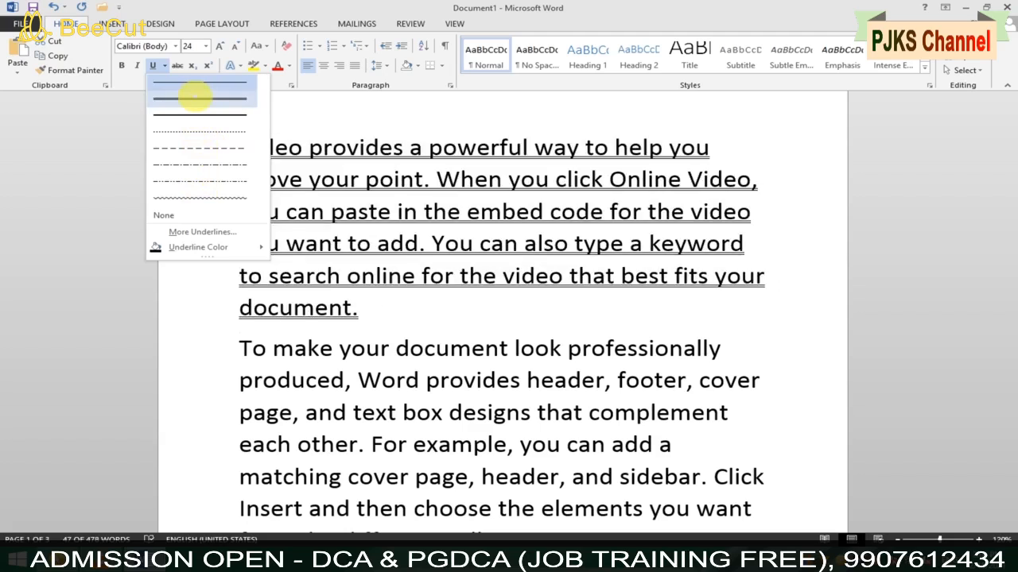
click(199, 97)
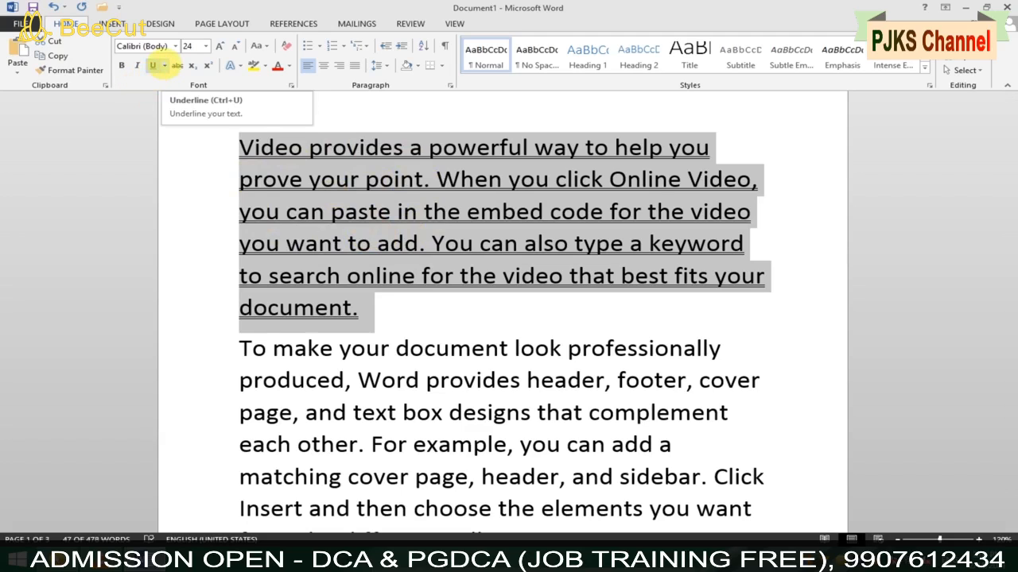
click(164, 65)
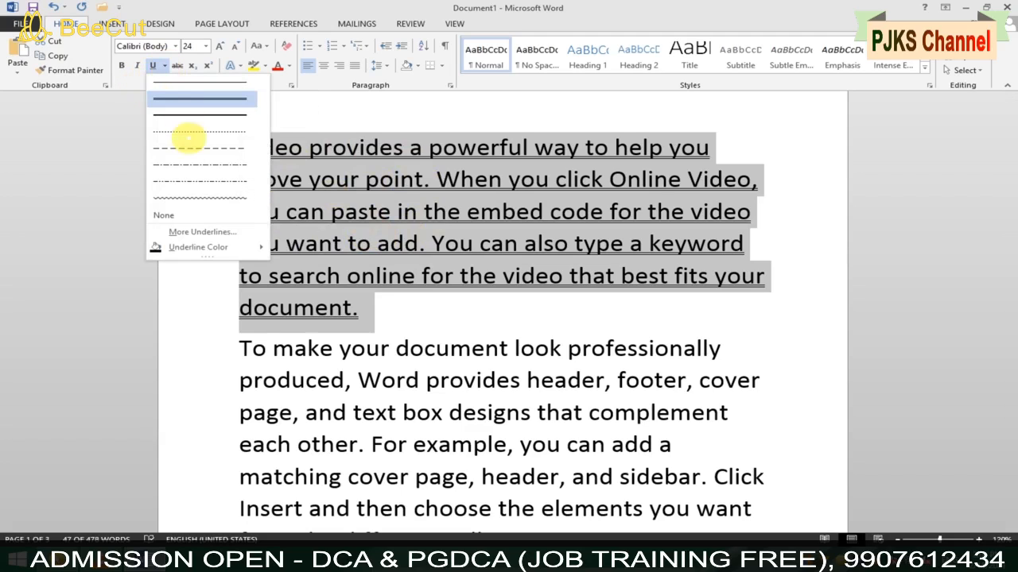
mouse_move(203, 245)
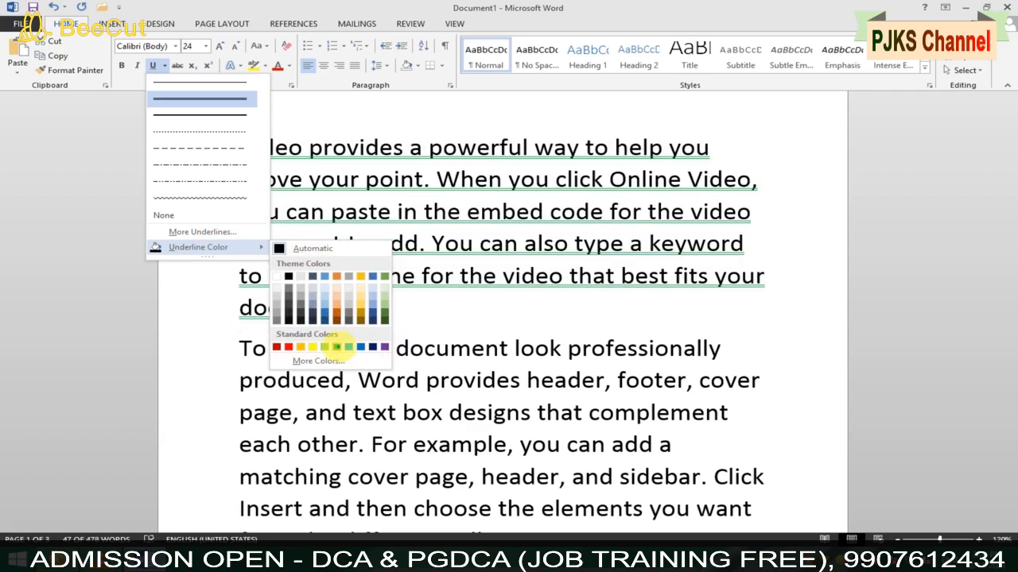
click(337, 347)
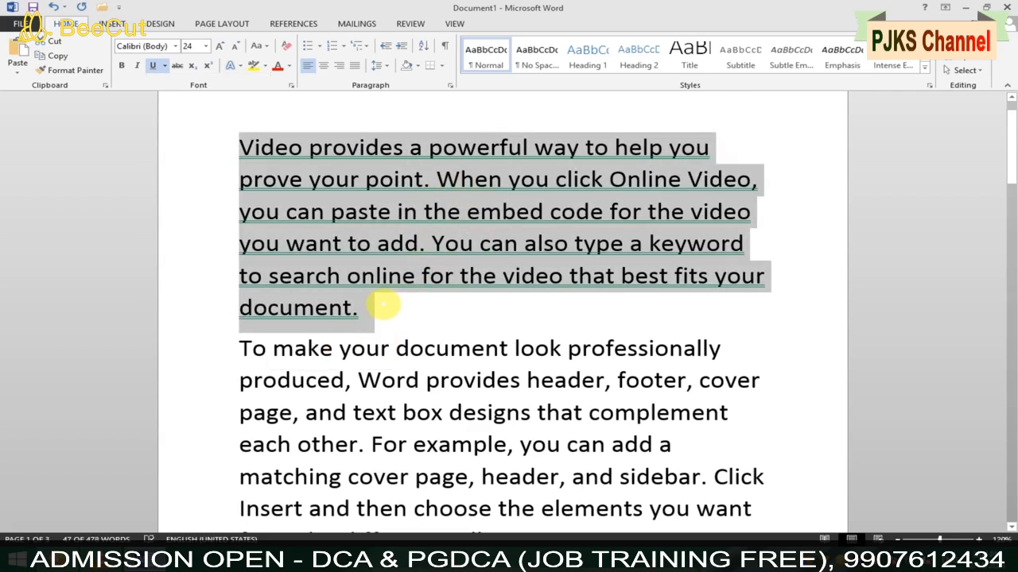
click(383, 304)
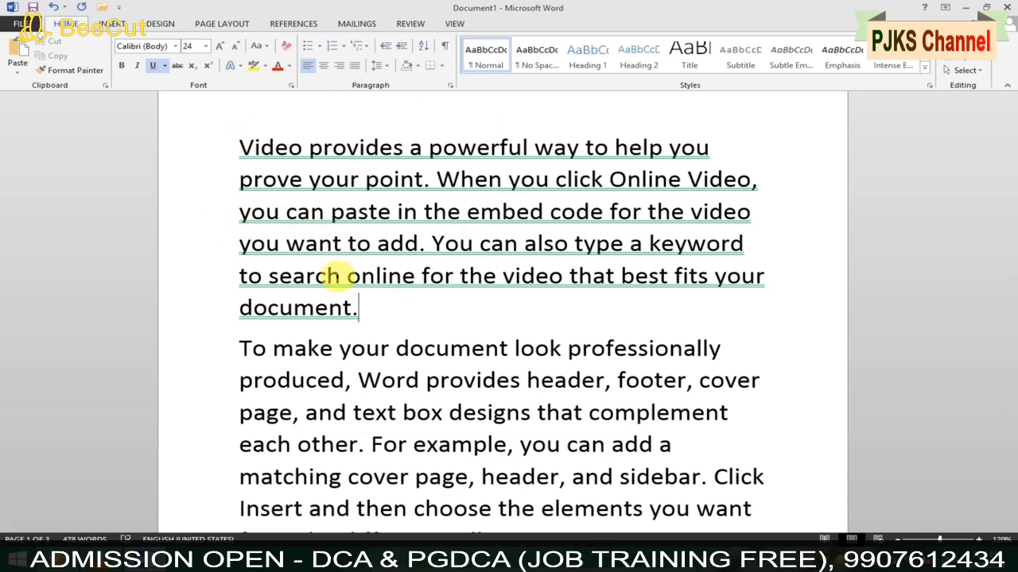
Remove the underline from the first paragraph and select only its first line.
drag(365, 310, 213, 135)
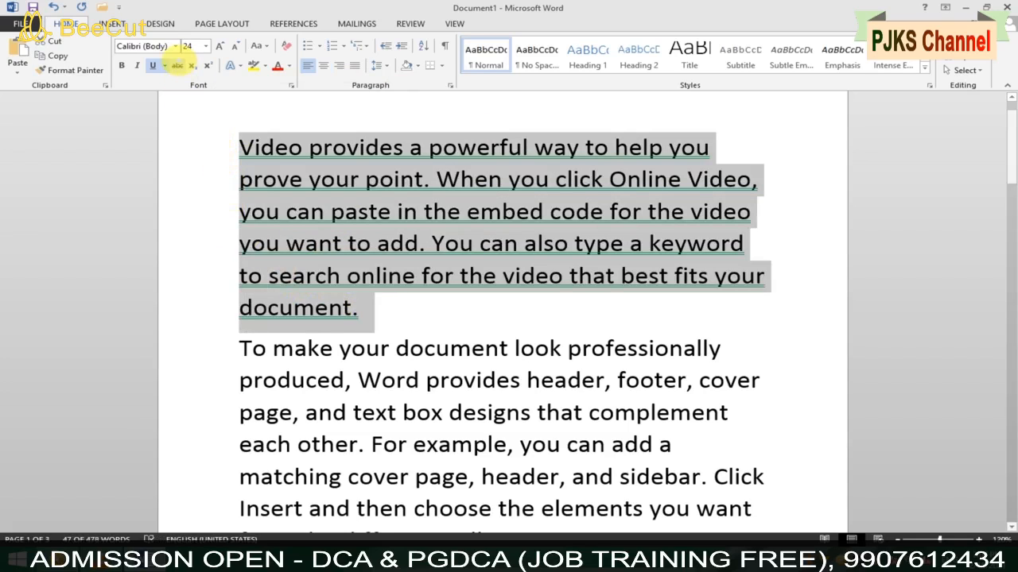
click(152, 66)
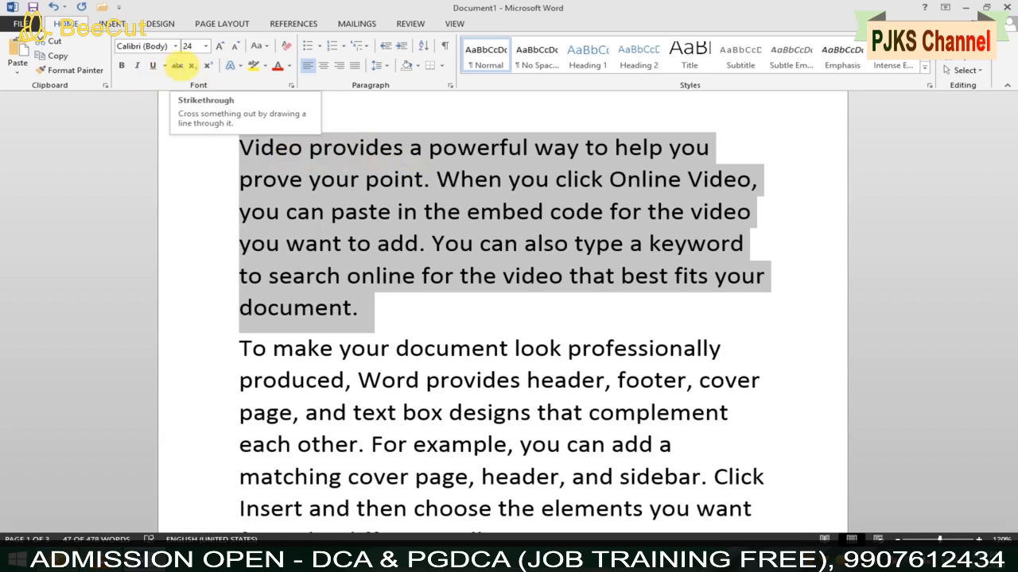
click(358, 180)
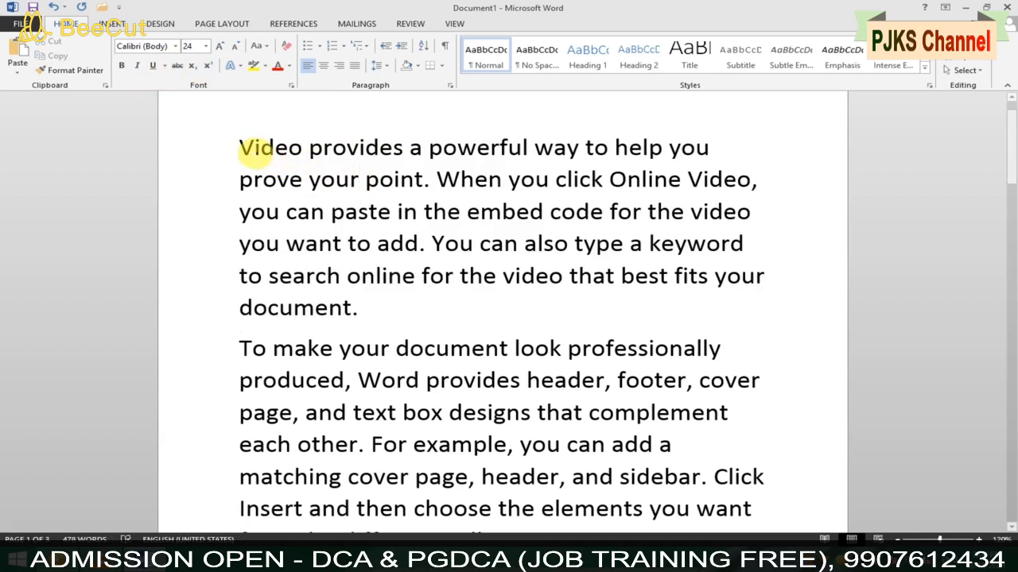
drag(241, 147, 704, 148)
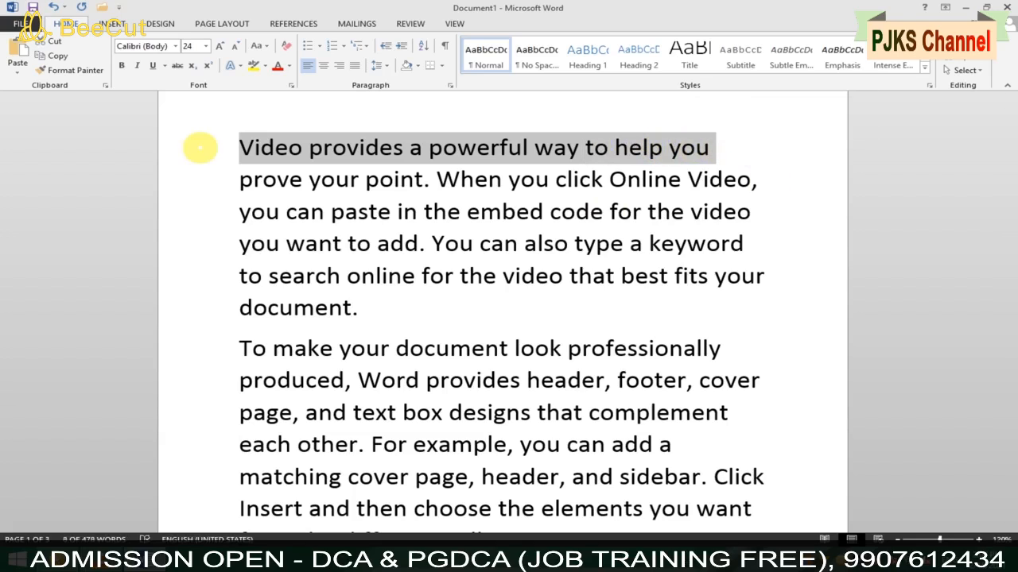
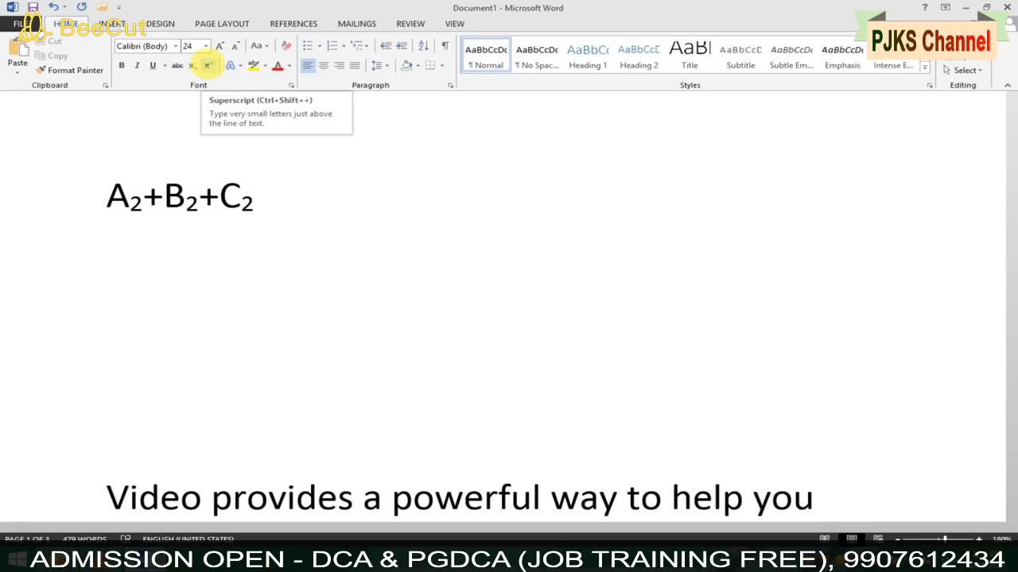
Write the letter A followed by a superscript 2 on the line below the subscript expression.
text(A)
click(207, 65)
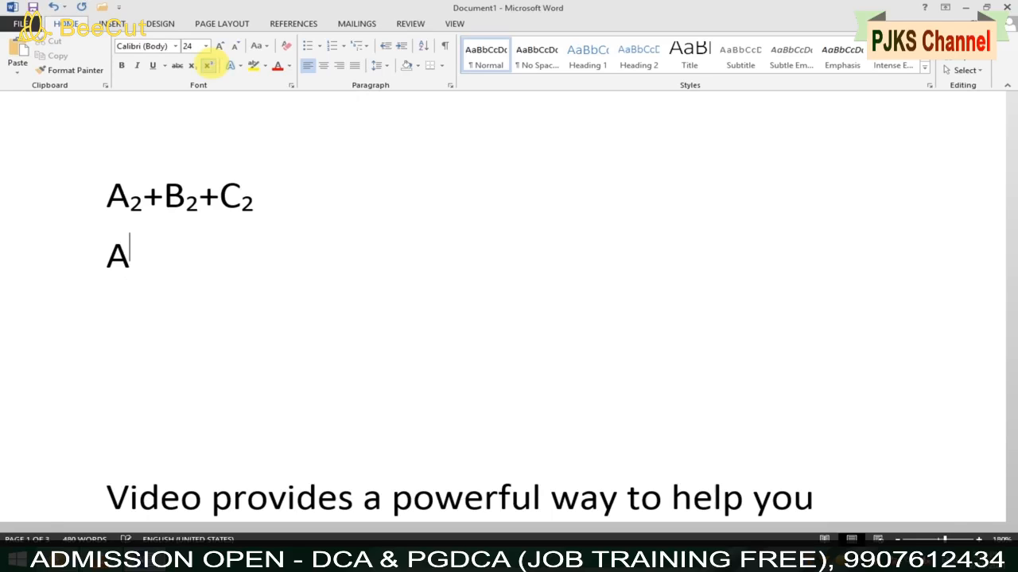
text(2)
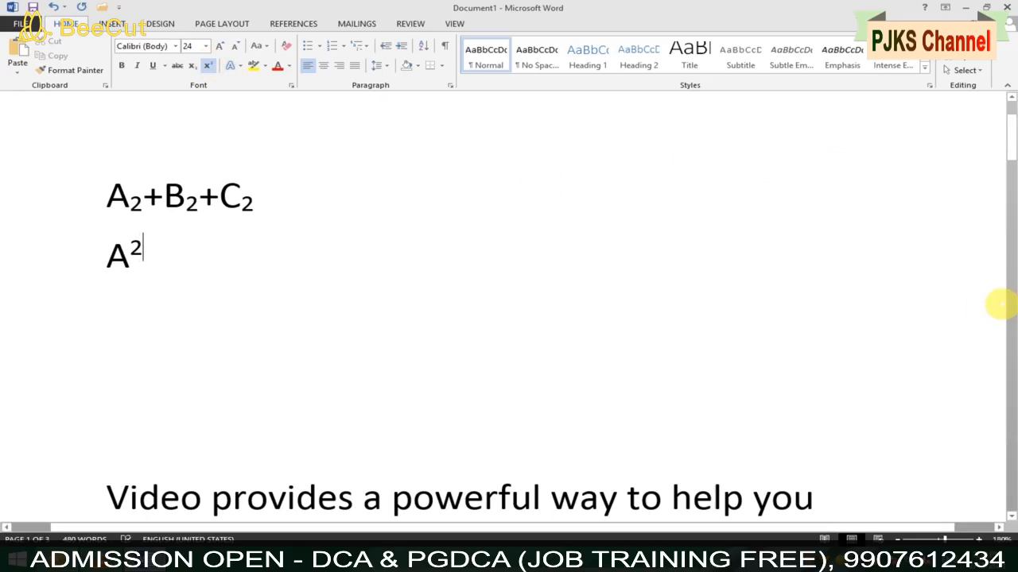
text(+1)
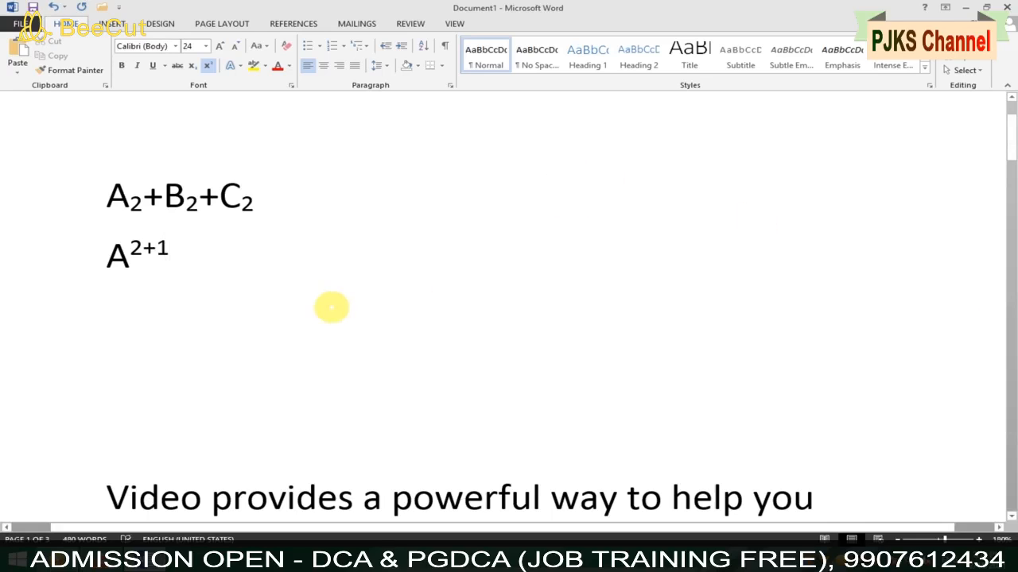
key(BackSpace)
key(BackSpace)
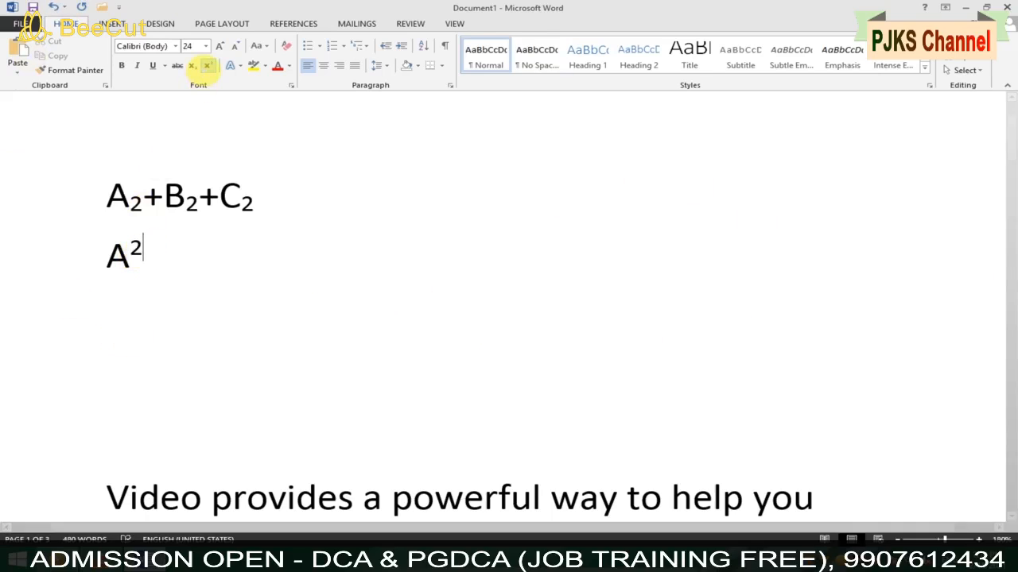
Continue the A² expression with a normal-height +B followed by a superscript 2.
click(207, 65)
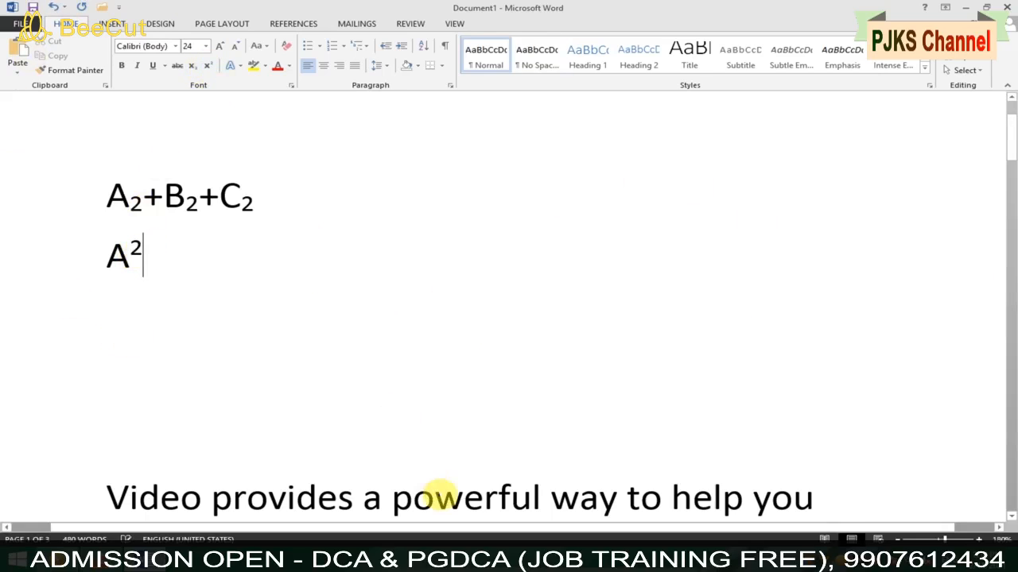
text(+)
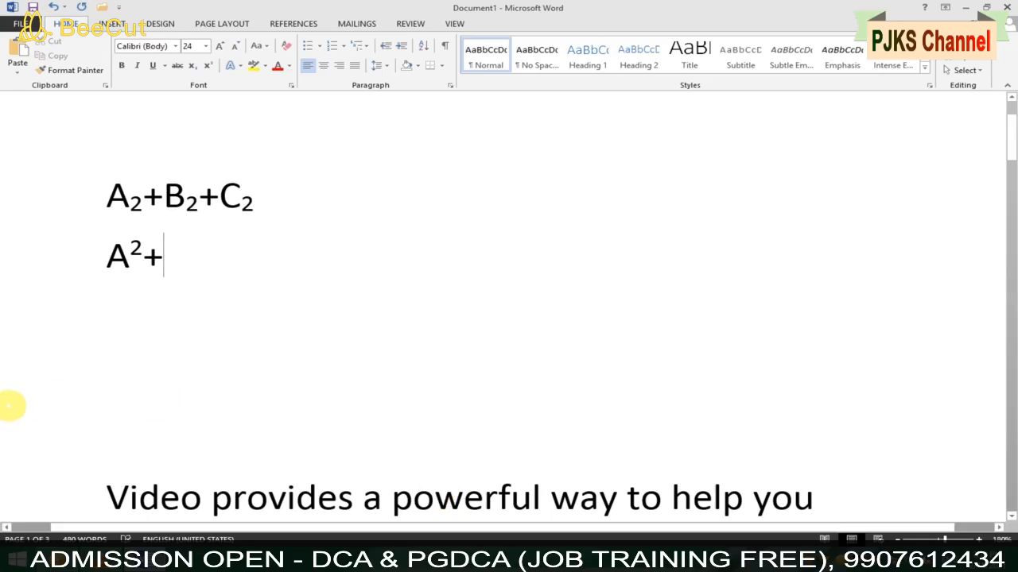
text(B)
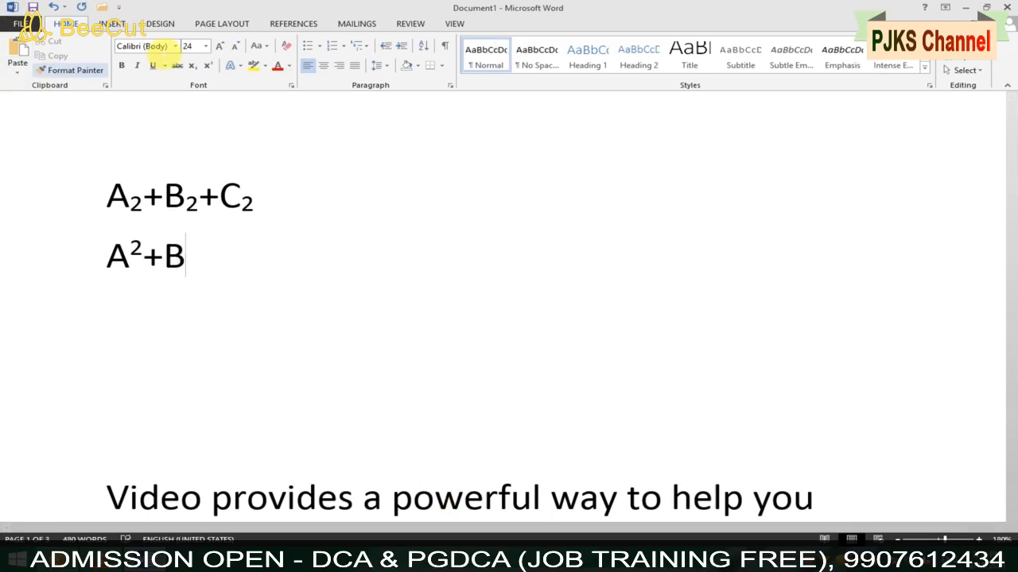
click(208, 65)
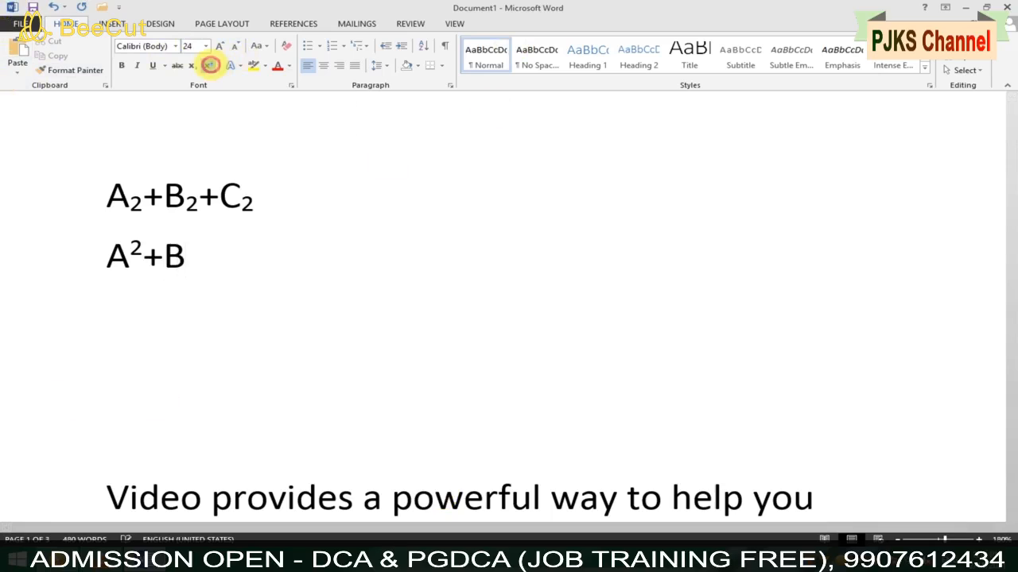
text(2)
Extend the A²+B² expression with a normal-height +C followed by a superscript 2.
click(208, 65)
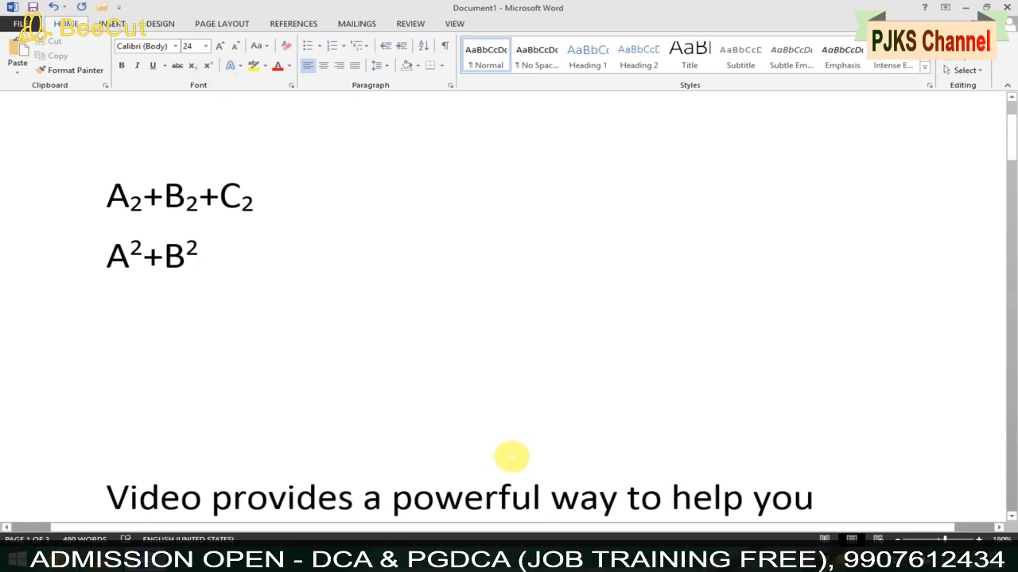
text(+)
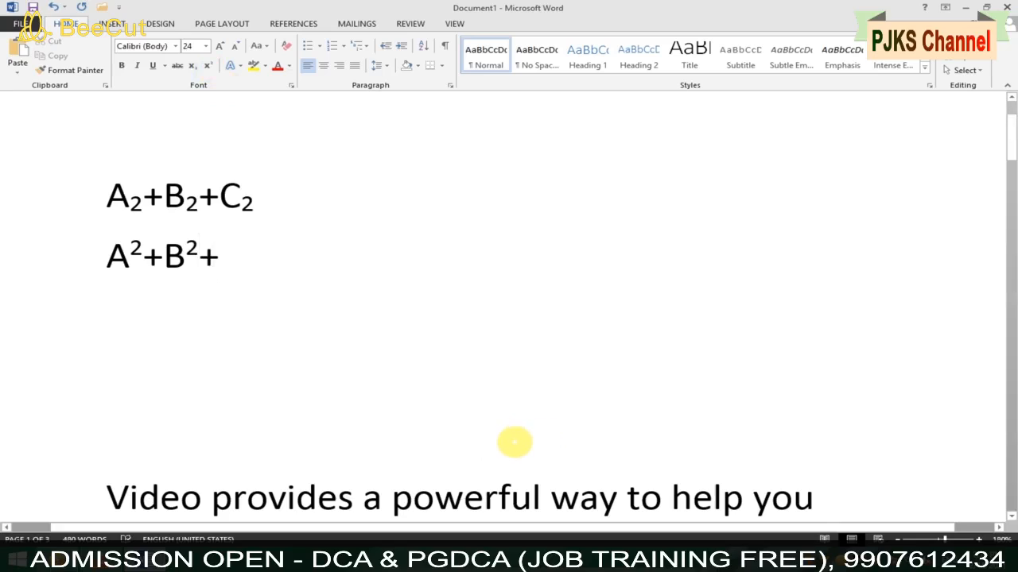
text(C)
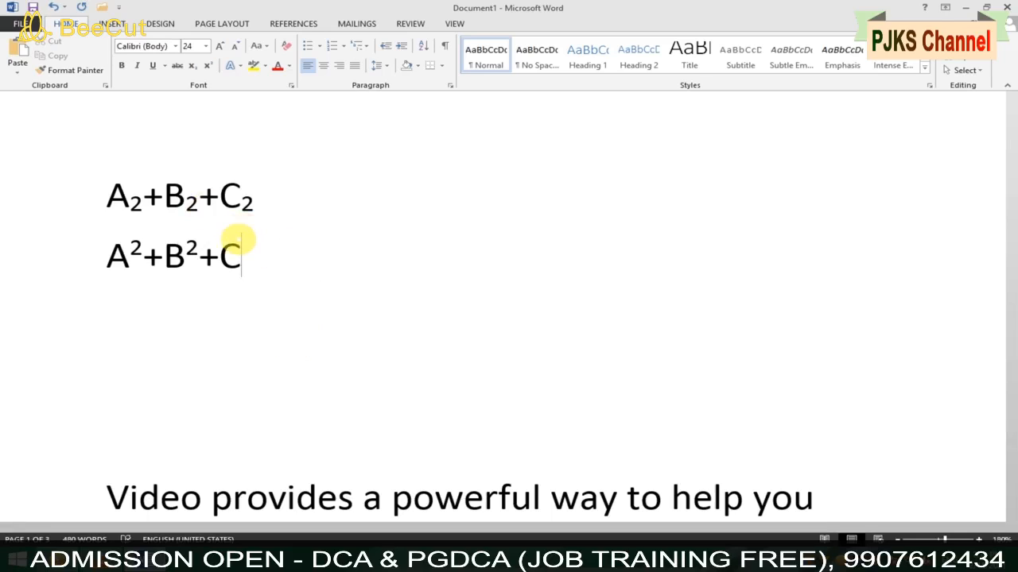
click(207, 65)
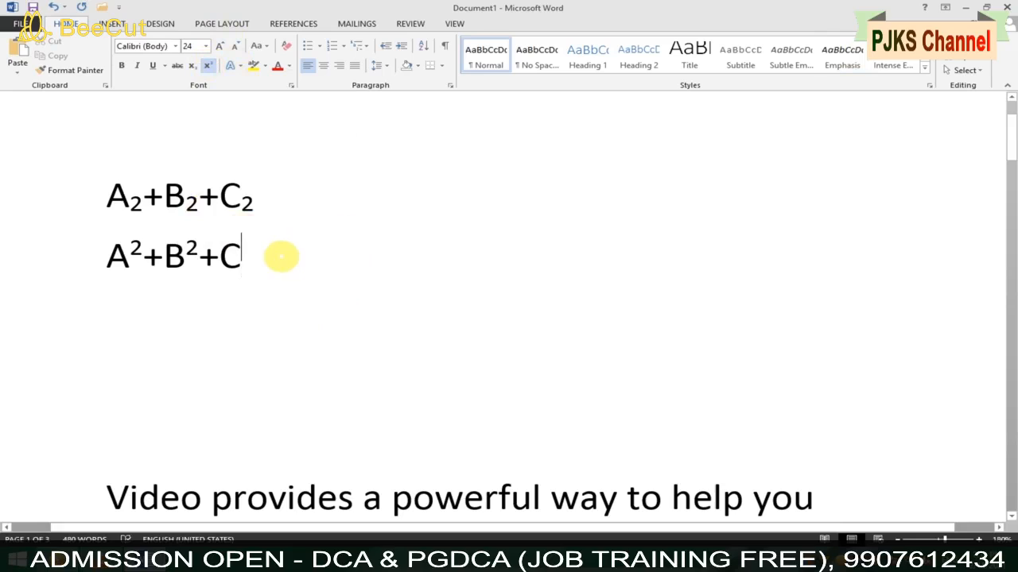
text(2)
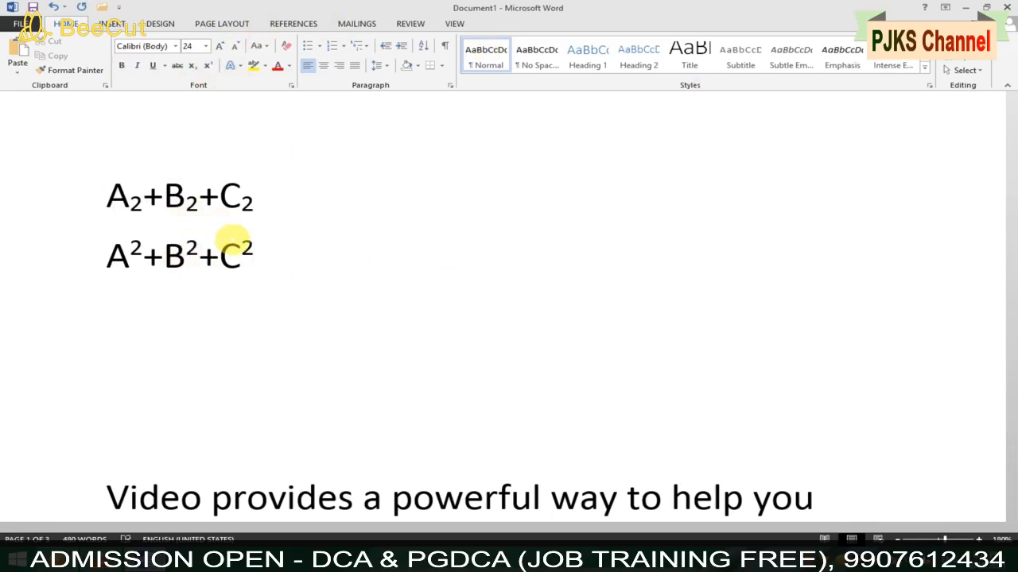
Split the opening word "Video" from the rest of its paragraph with four paragraph breaks.
scroll(307, 231, down, 5)
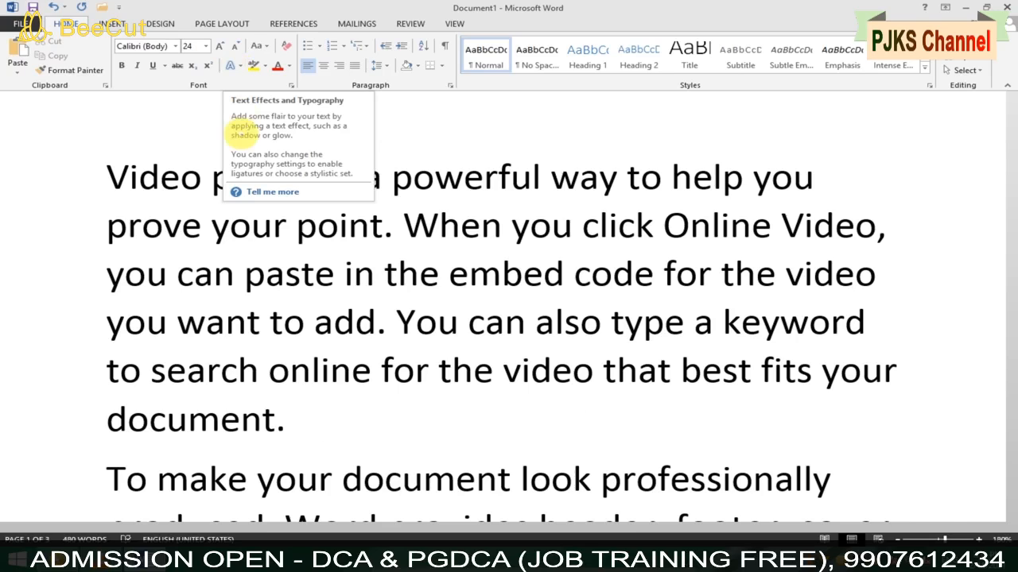
click(139, 176)
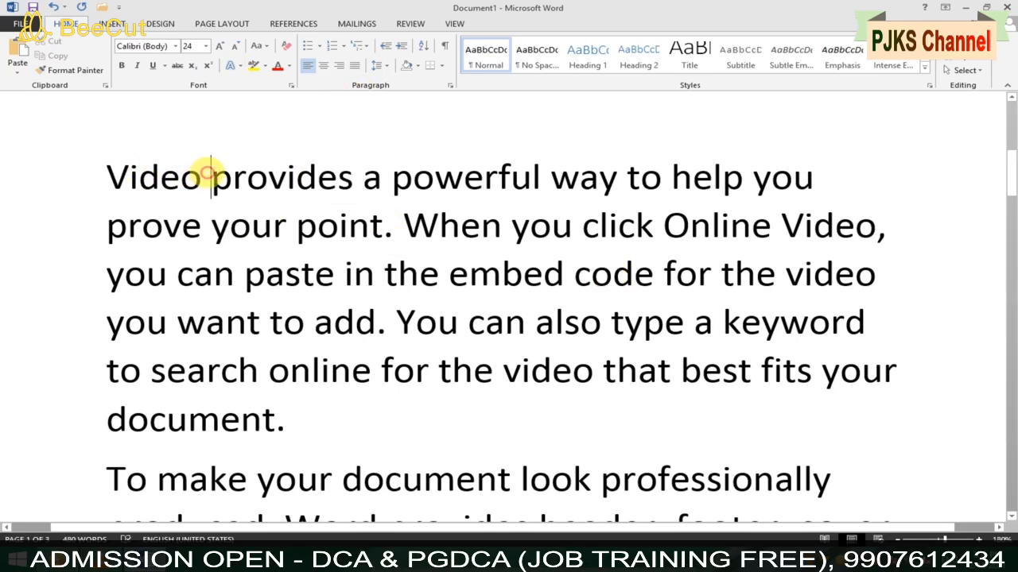
click(209, 177)
key(Return)
key(Return)
key(Return)
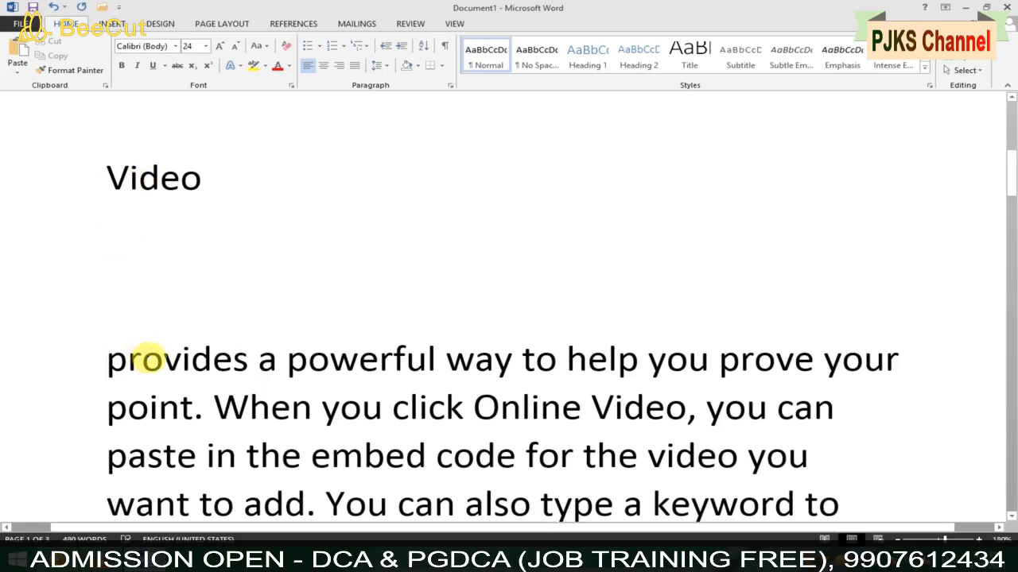
key(Return)
Apply the white text effect preset with an orange outline and hard orange shadow to the separated word "Video".
click(109, 176)
drag(108, 177, 232, 176)
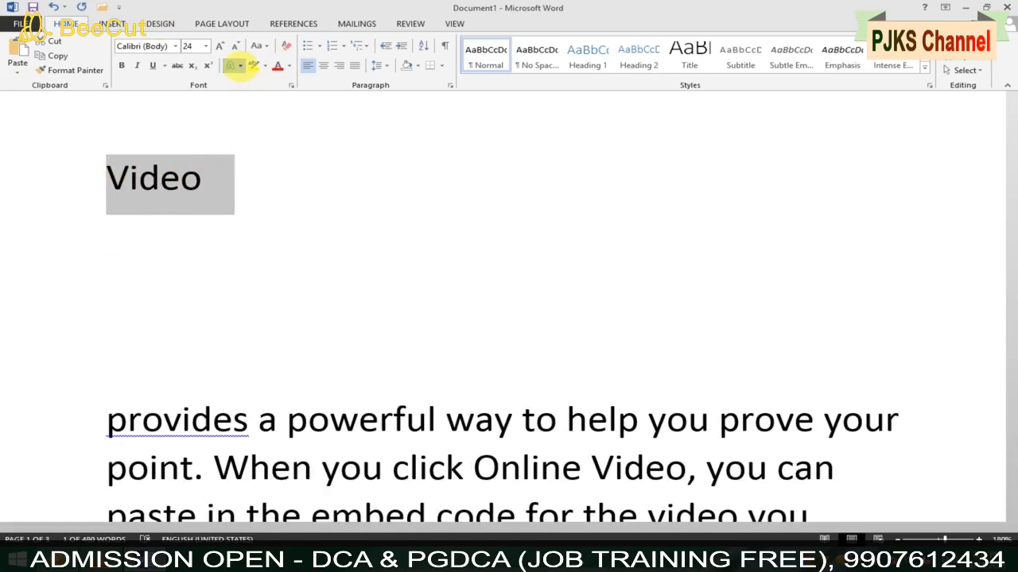
click(237, 66)
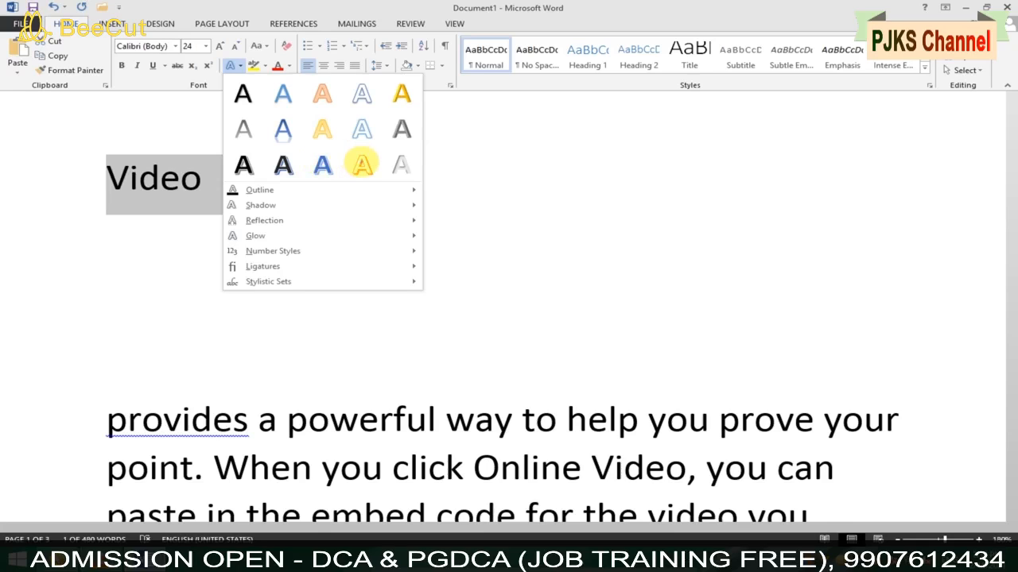
click(362, 165)
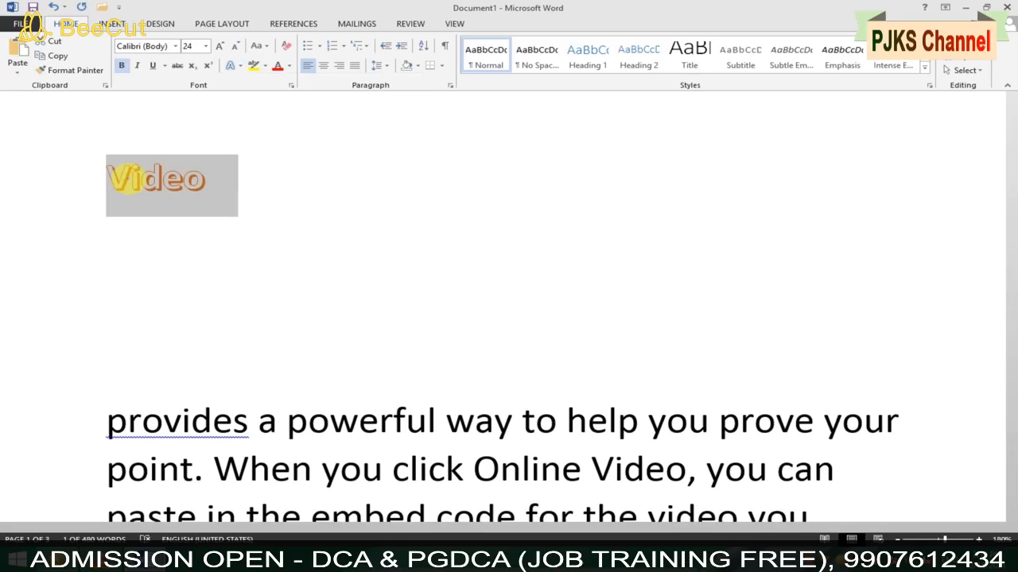
Enlarge the word "Video" to 72 pt.
click(219, 45)
click(219, 45)
click(220, 46)
click(220, 45)
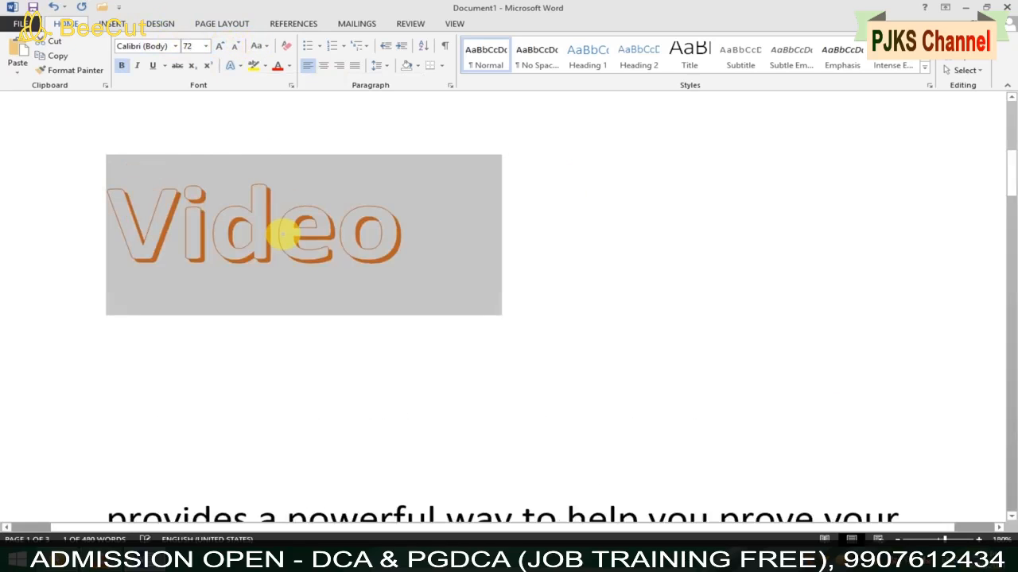
Give the word "Video" a standard Green text outline with a 3 pt weight.
click(240, 66)
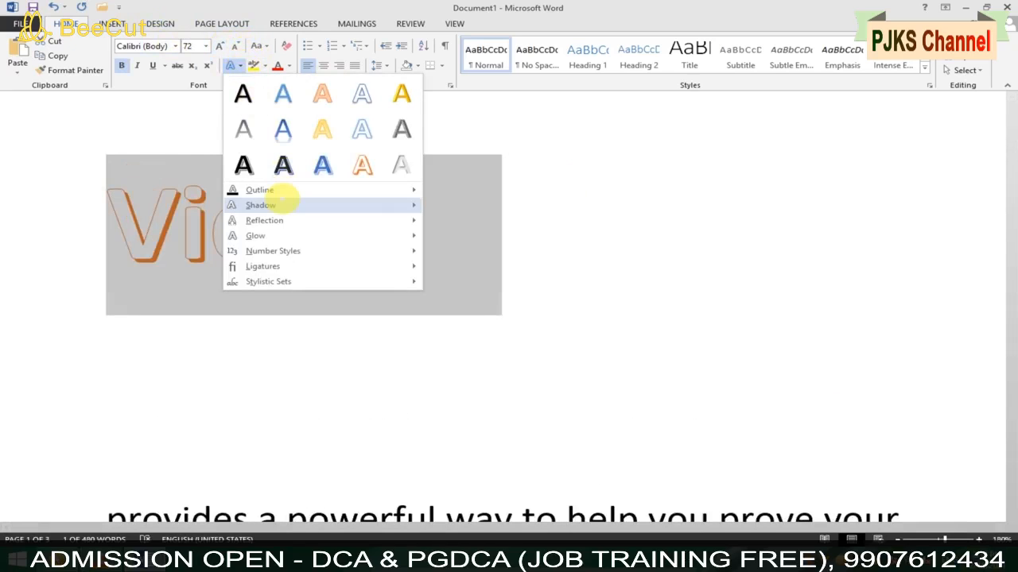
mouse_move(259, 190)
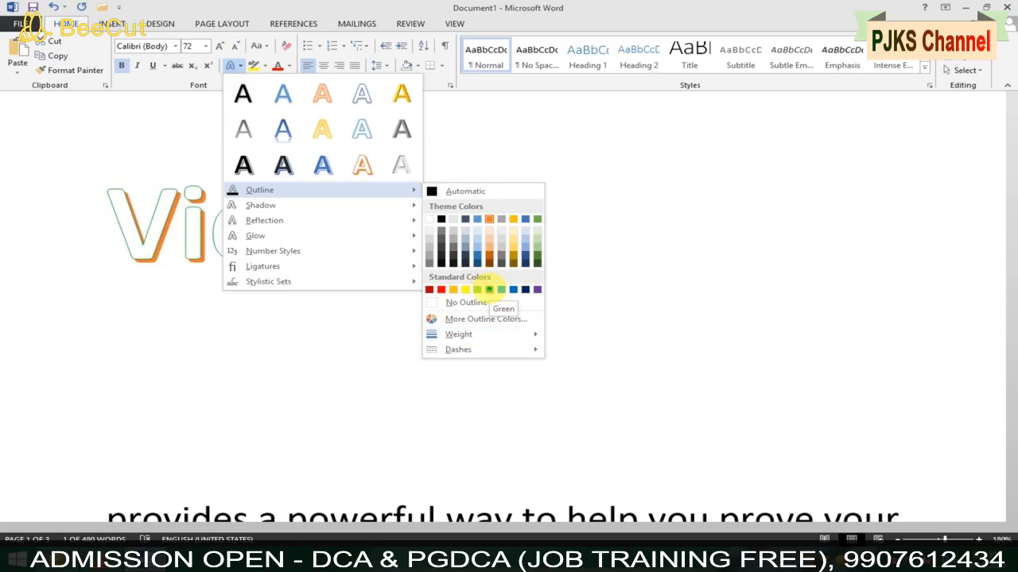
click(489, 289)
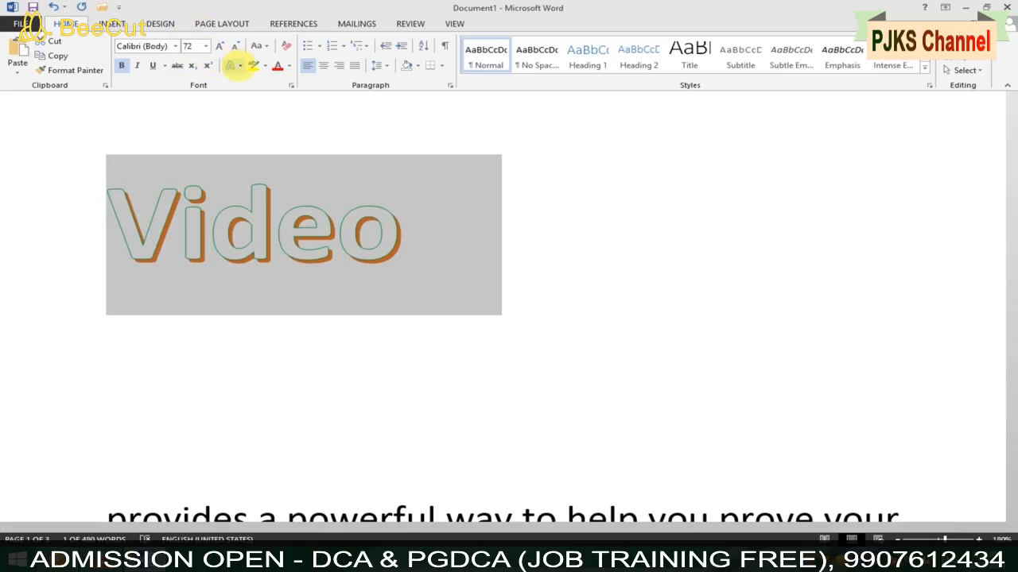
click(240, 64)
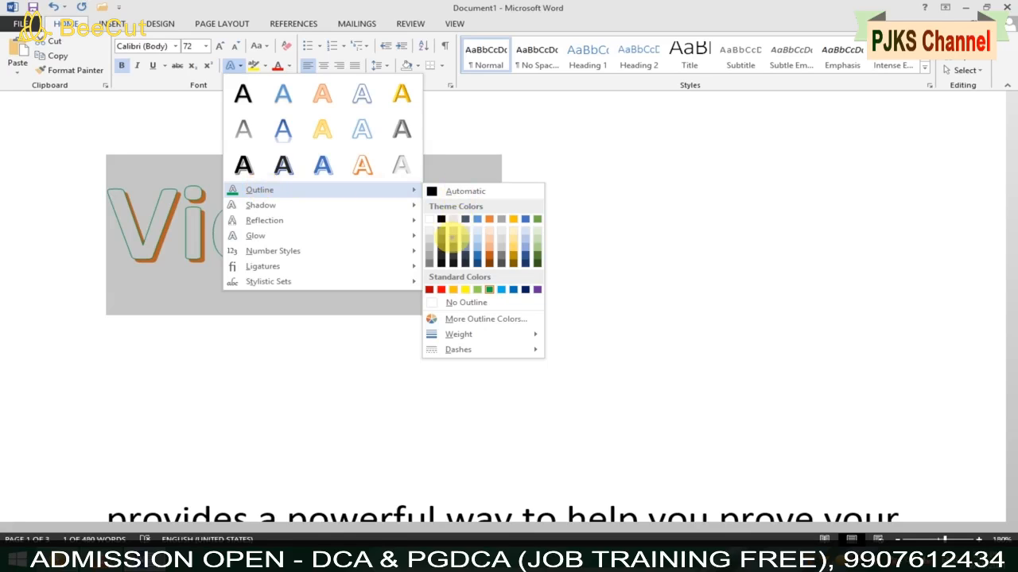
mouse_move(459, 337)
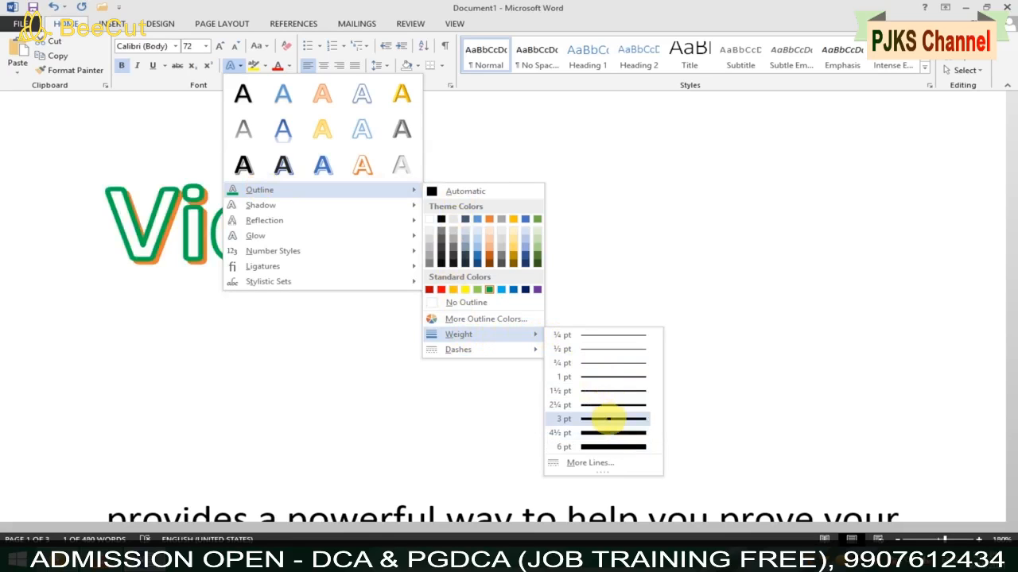
click(608, 419)
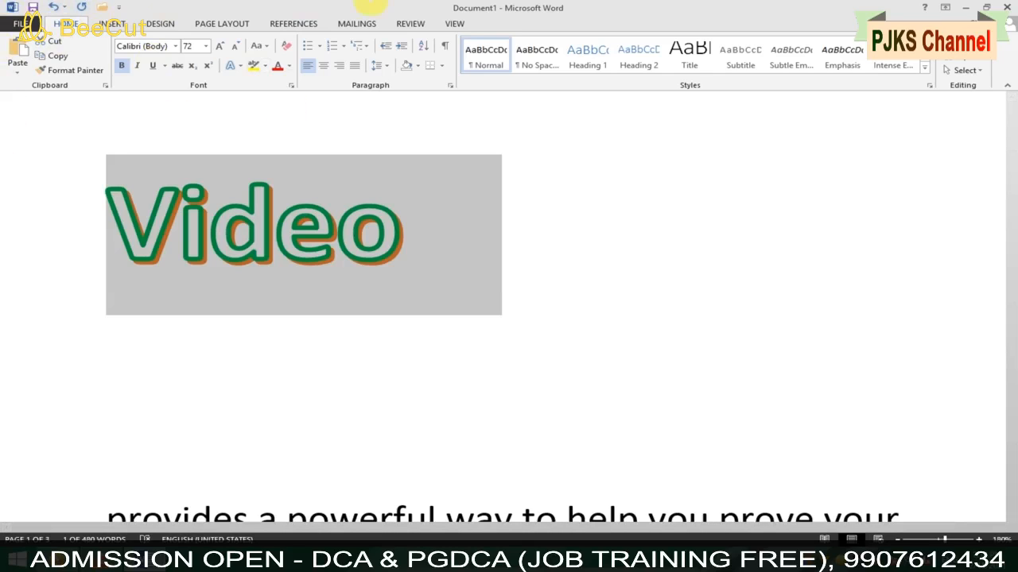
Change the outline of "Video" to the finely broken square-dot dash pattern.
click(240, 65)
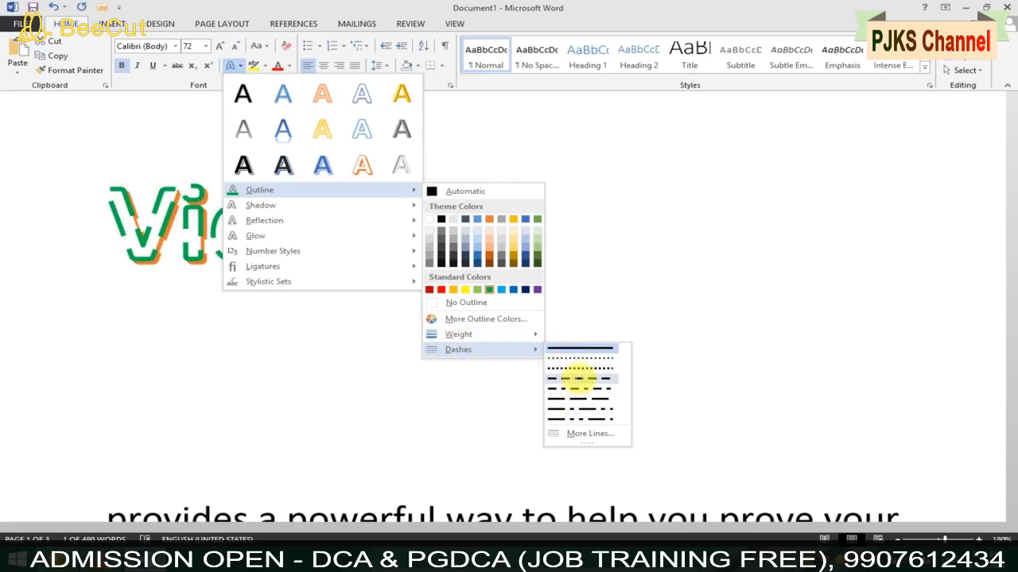
click(581, 372)
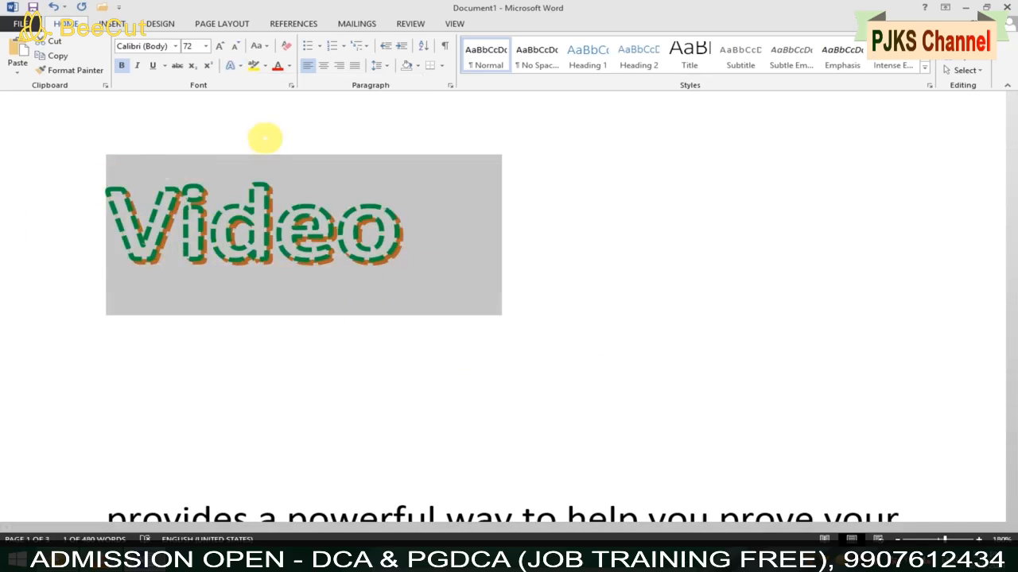
Remove the outline from "Video" with No Outline and reapply it in standard Green.
click(231, 66)
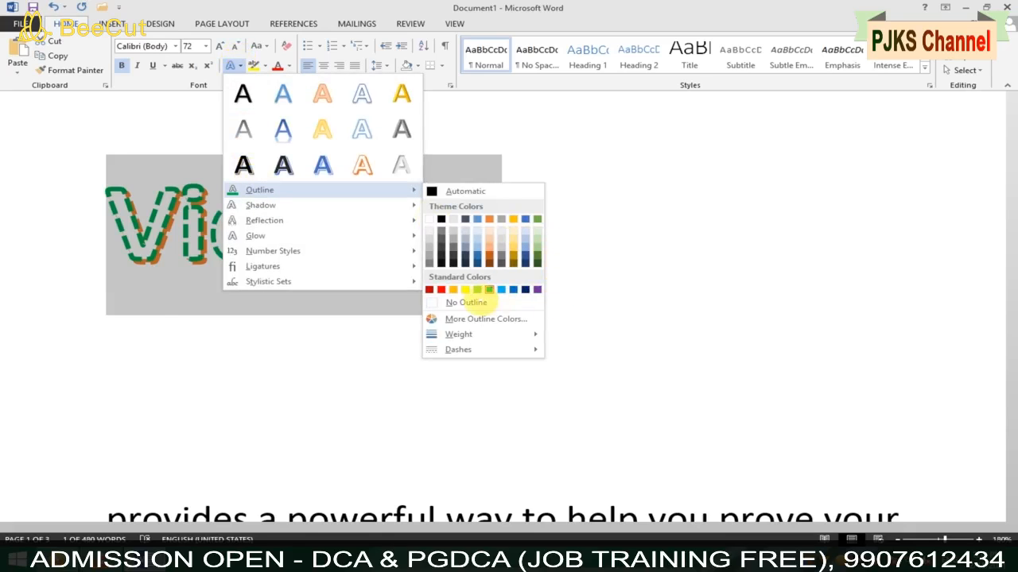
click(466, 302)
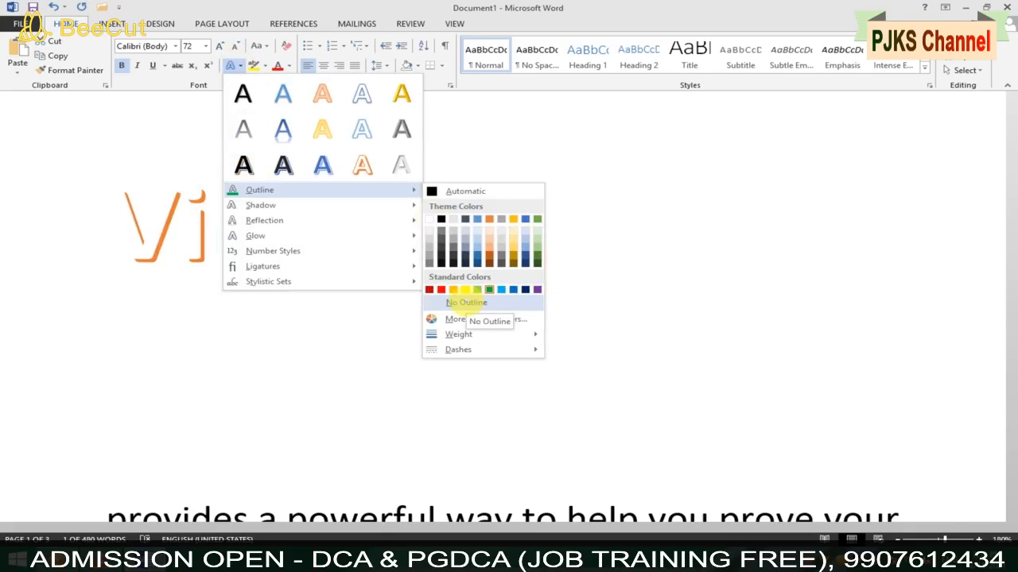
click(466, 303)
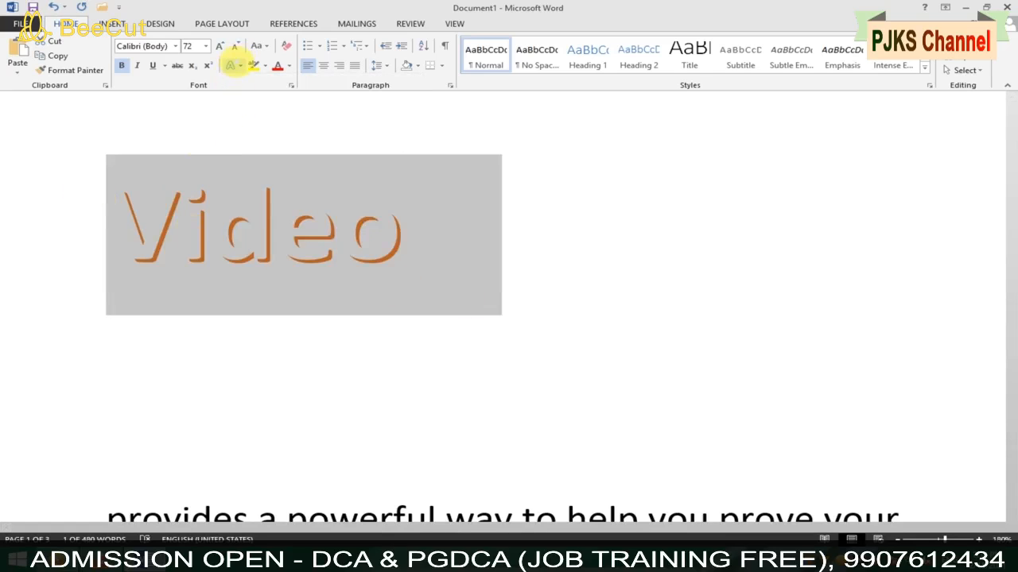
click(230, 66)
mouse_move(270, 190)
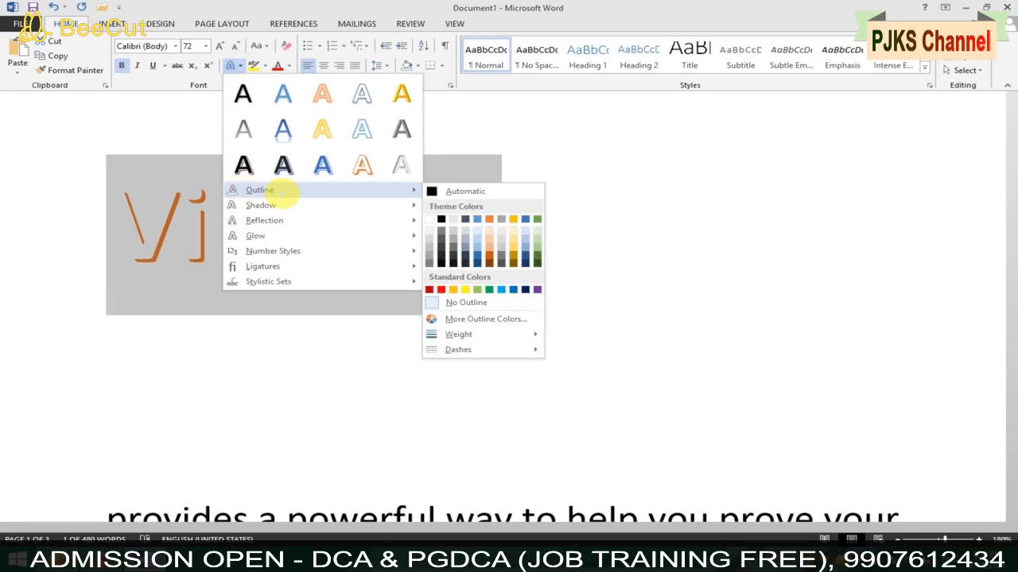
click(489, 289)
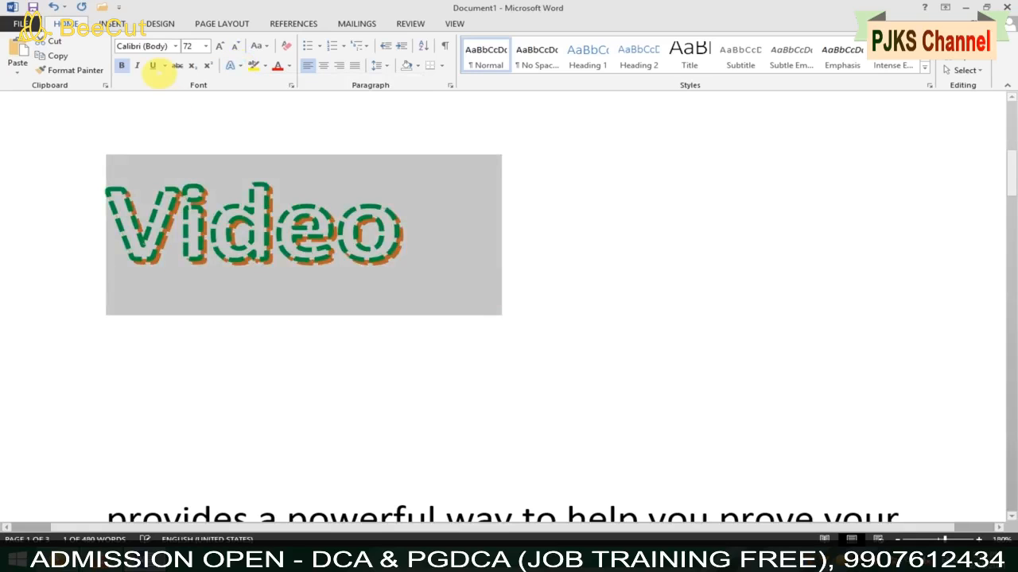
Set the dash style of the green outline on "Video" to a solid line.
click(232, 65)
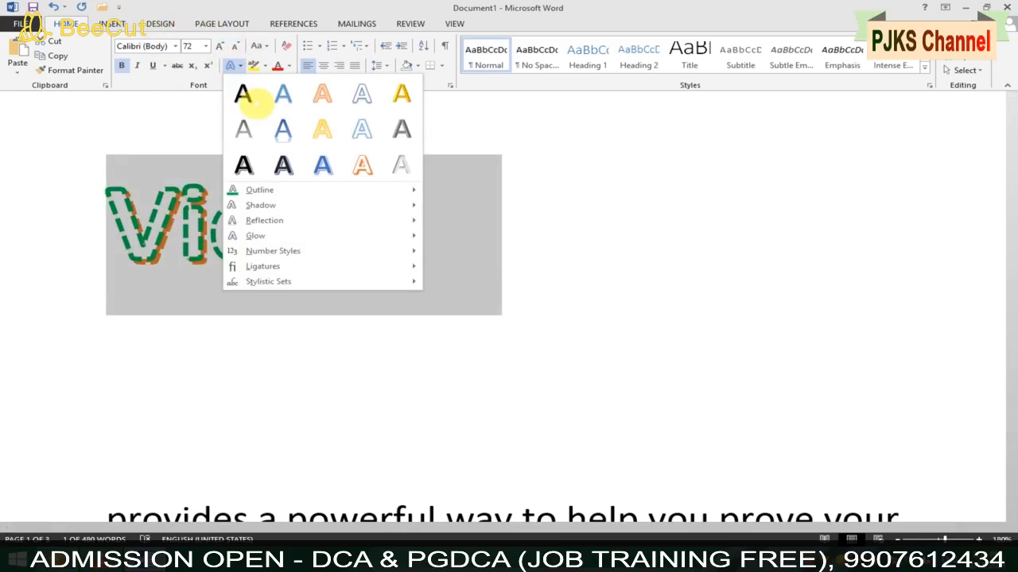
mouse_move(259, 189)
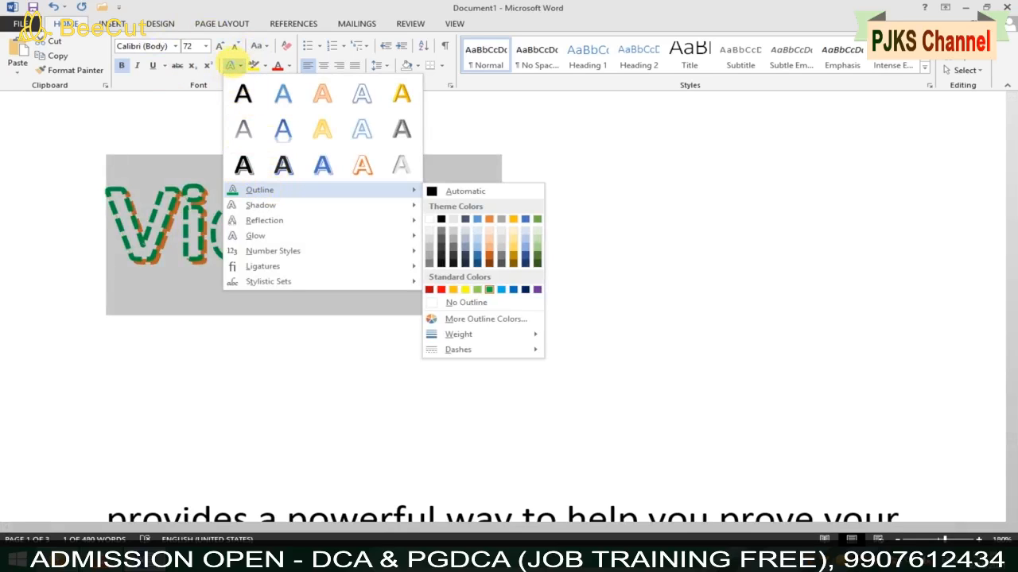
click(232, 65)
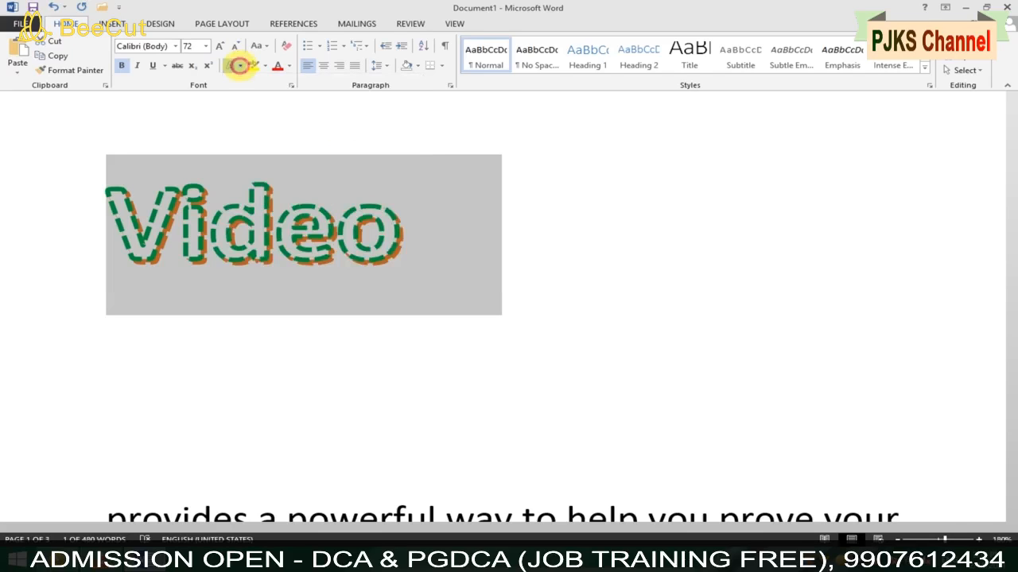
click(233, 65)
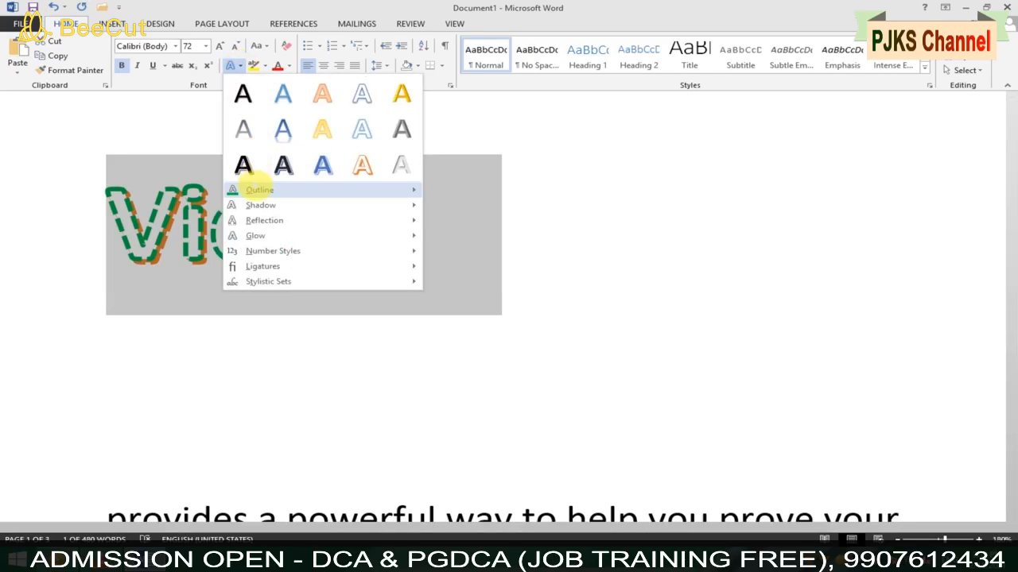
mouse_move(256, 191)
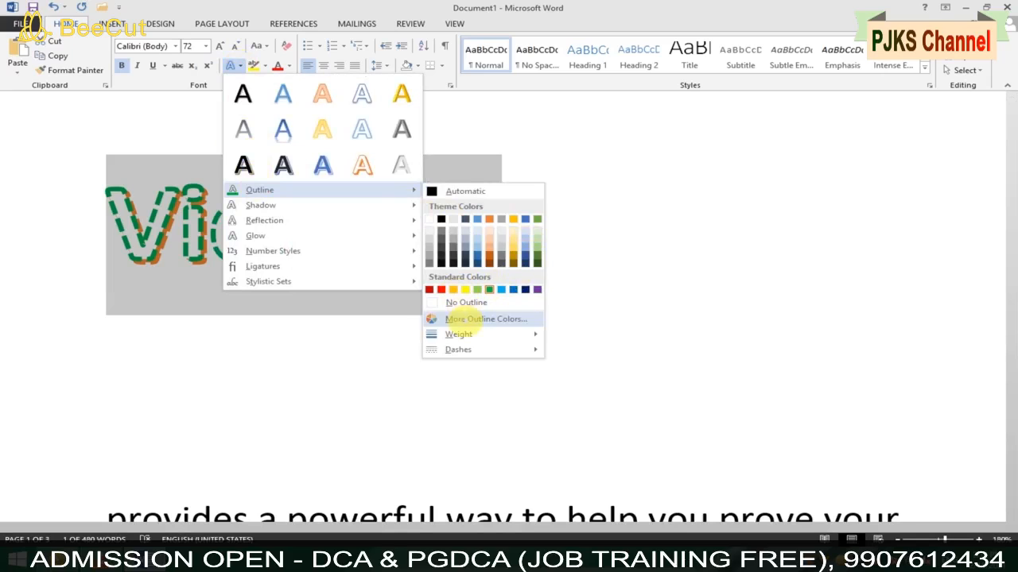
mouse_move(459, 350)
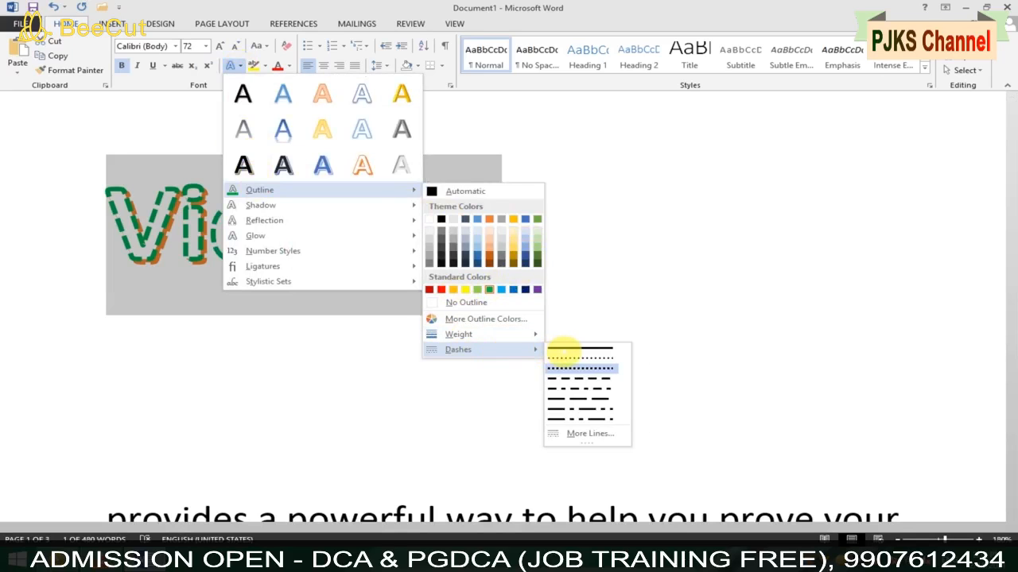
click(577, 348)
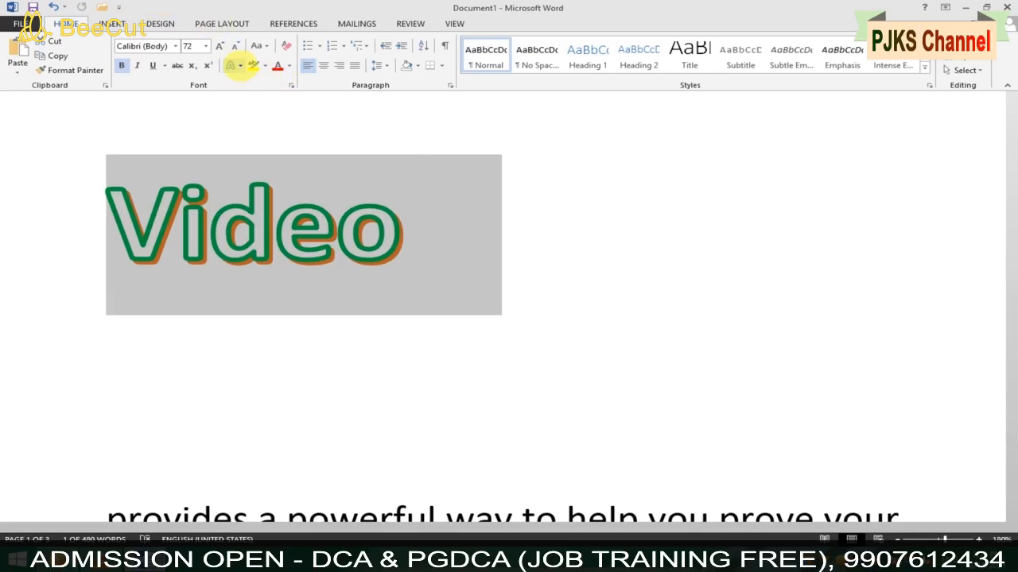
Apply the perspective shadow that falls directly below the text to the word "Video".
click(233, 65)
click(261, 205)
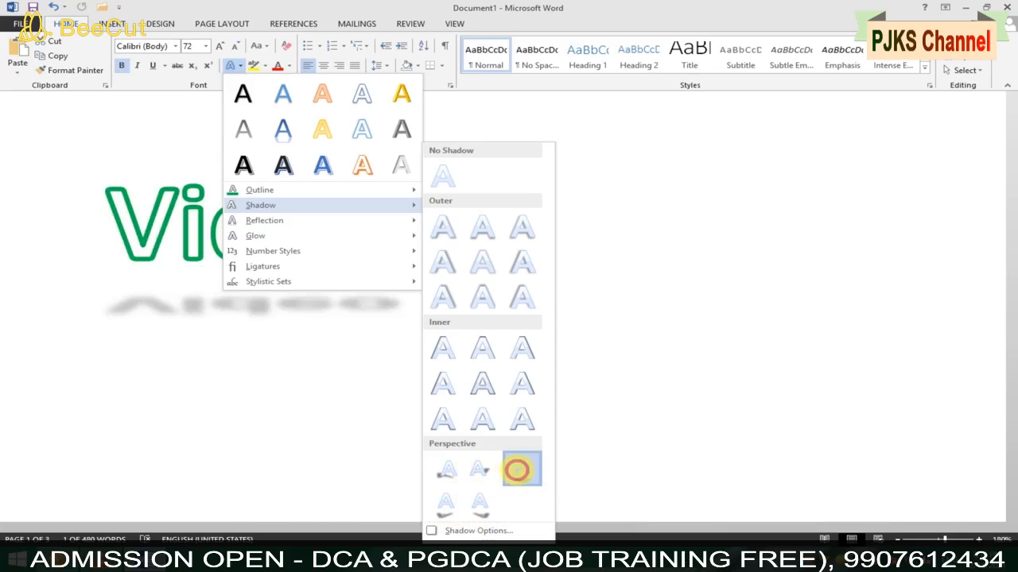
click(521, 469)
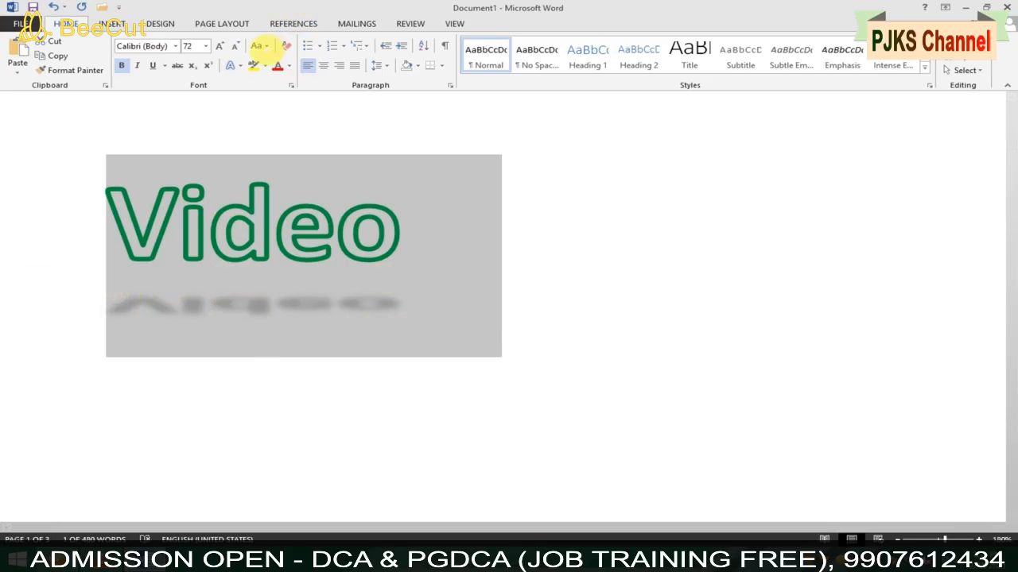
Set the shadow of "Video" to standard Green with 0% transparency in the shadow options.
click(237, 65)
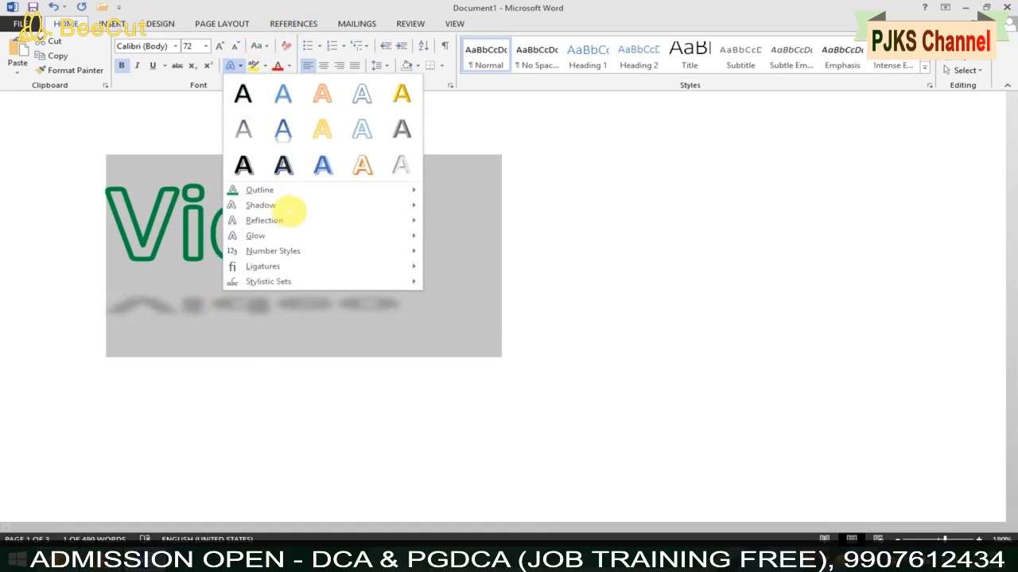
mouse_move(283, 205)
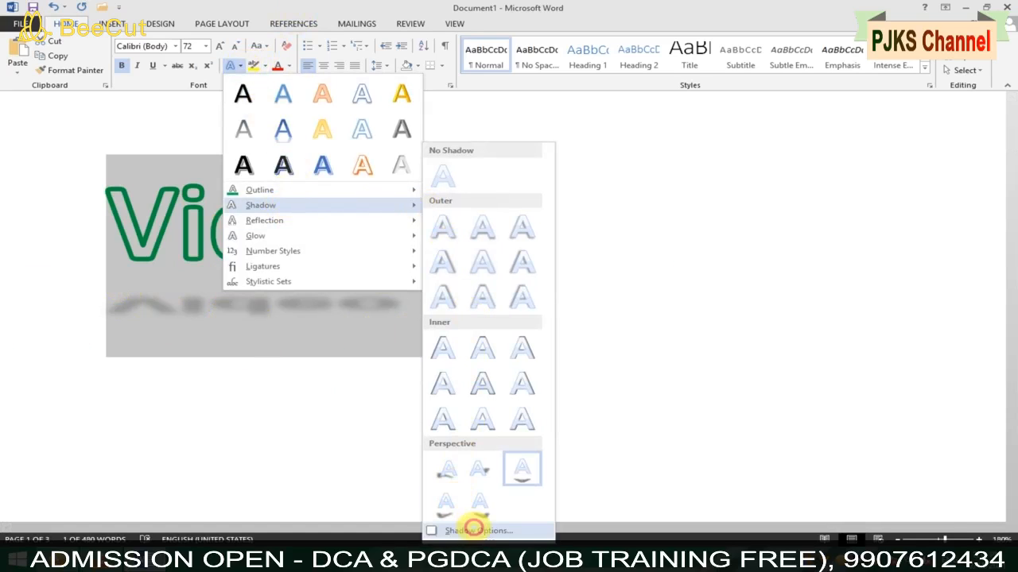
click(473, 530)
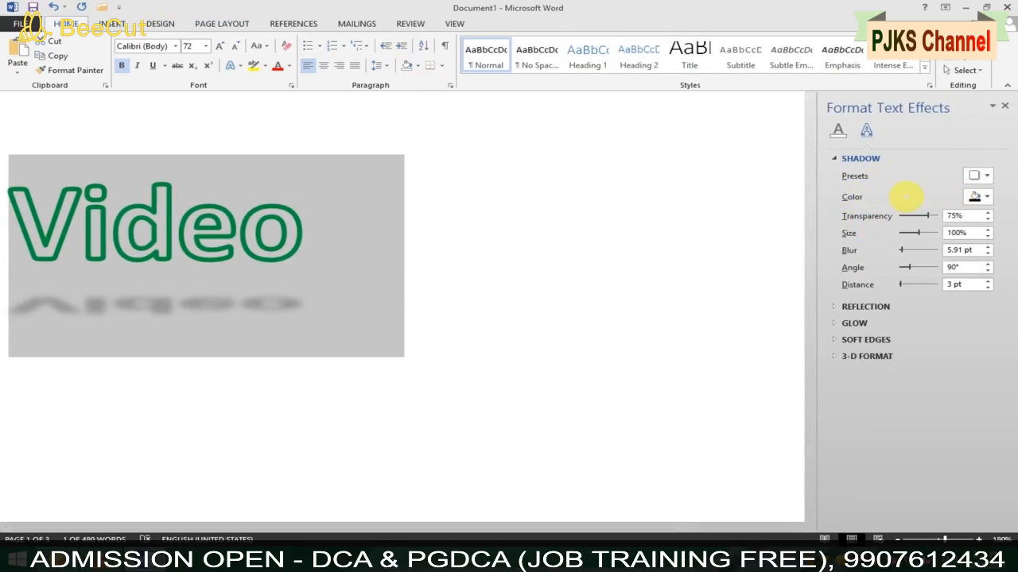
click(985, 196)
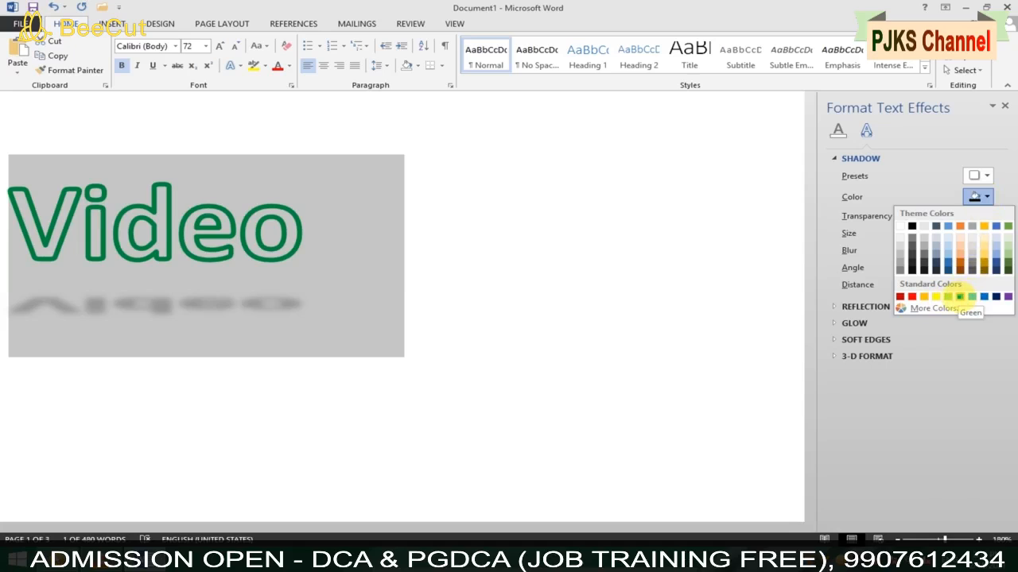
click(960, 297)
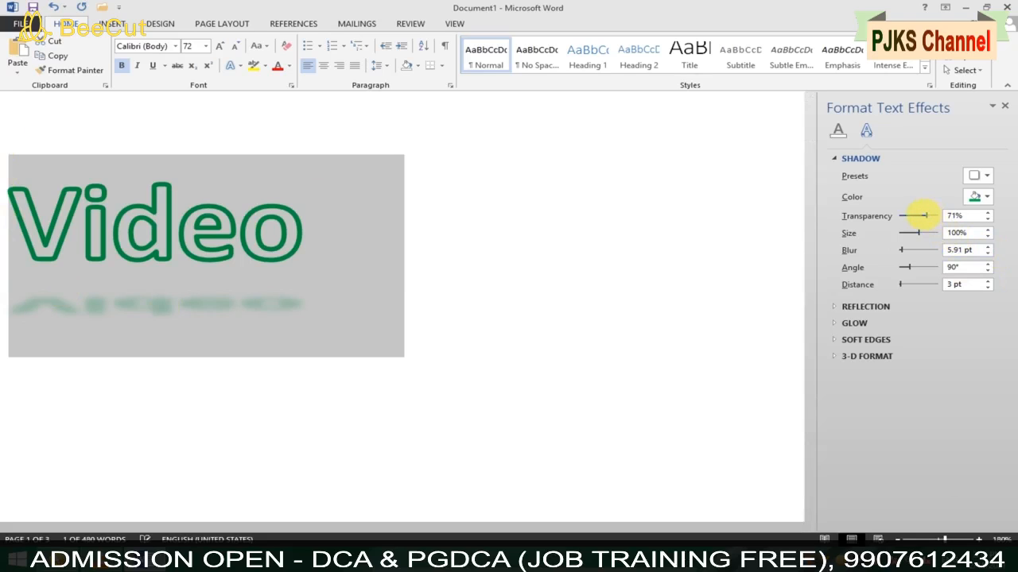
drag(915, 214, 899, 218)
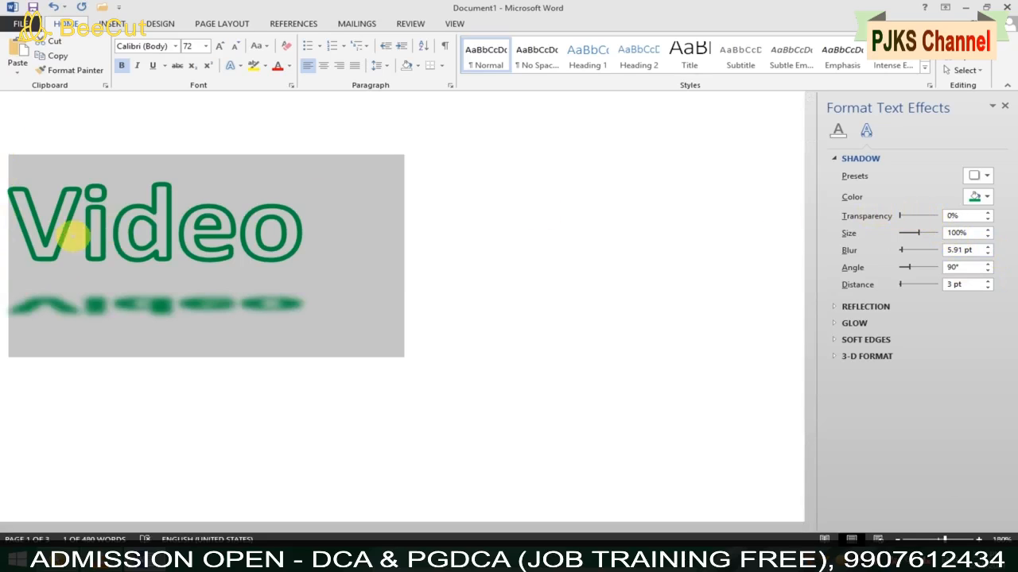